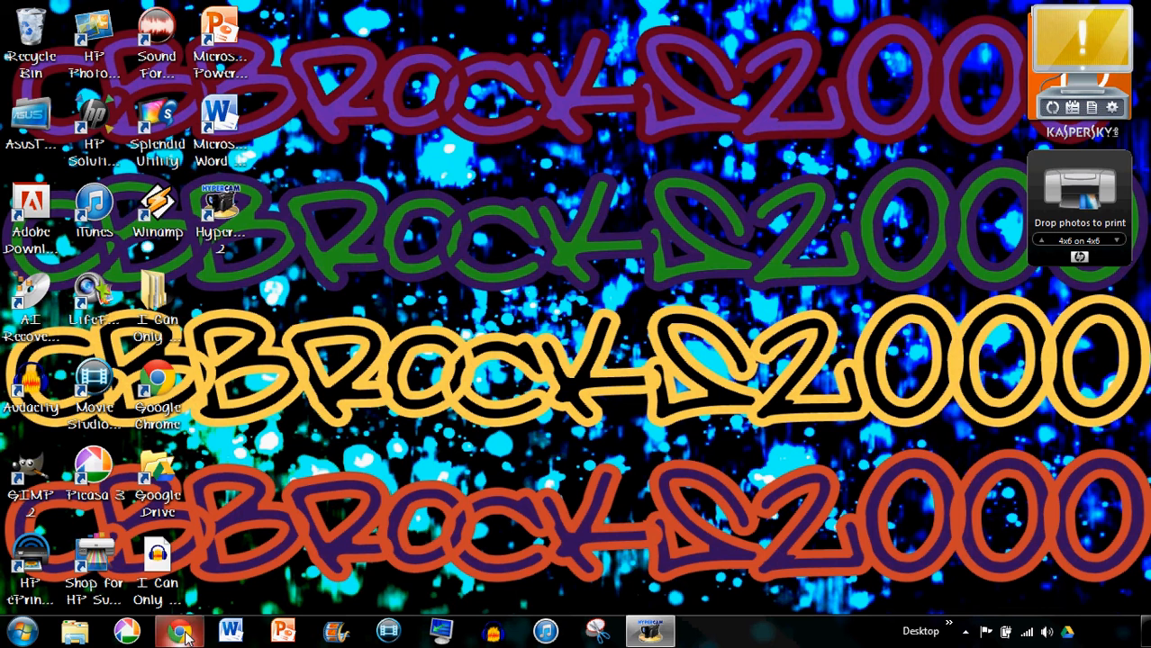
Step: Open Chrome, load the bookmarked HD Wallpapers site and go to its Abstract & Vector category
{"action": "left_click", "coordinate": [181, 633]}
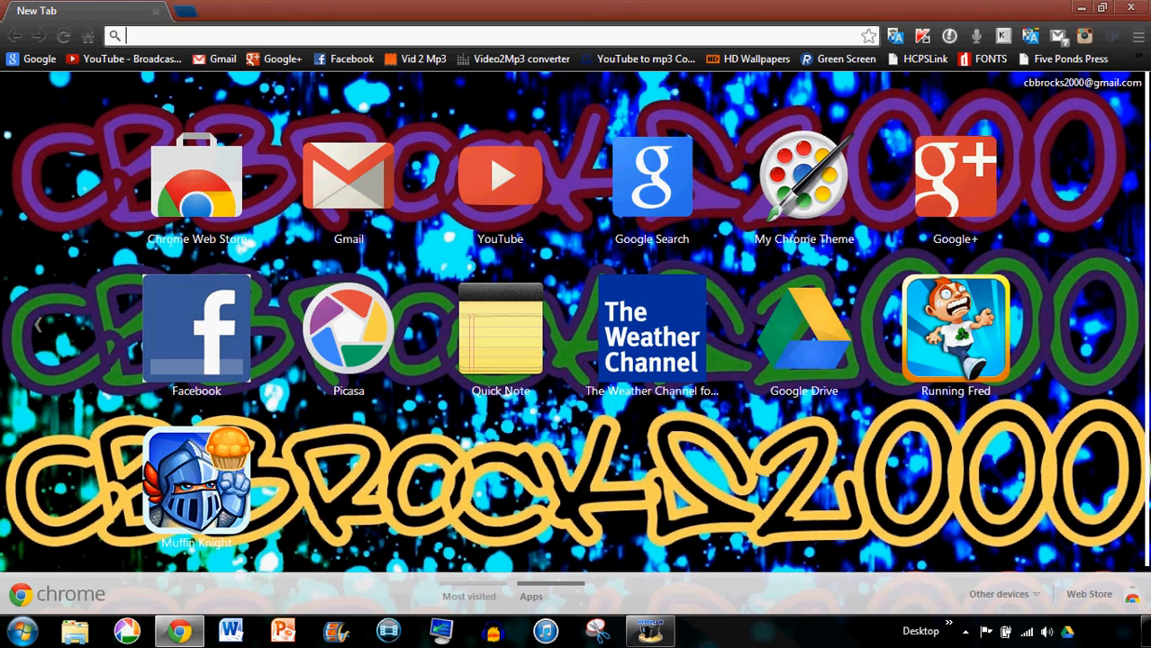
{"action": "key", "text": "F2"}
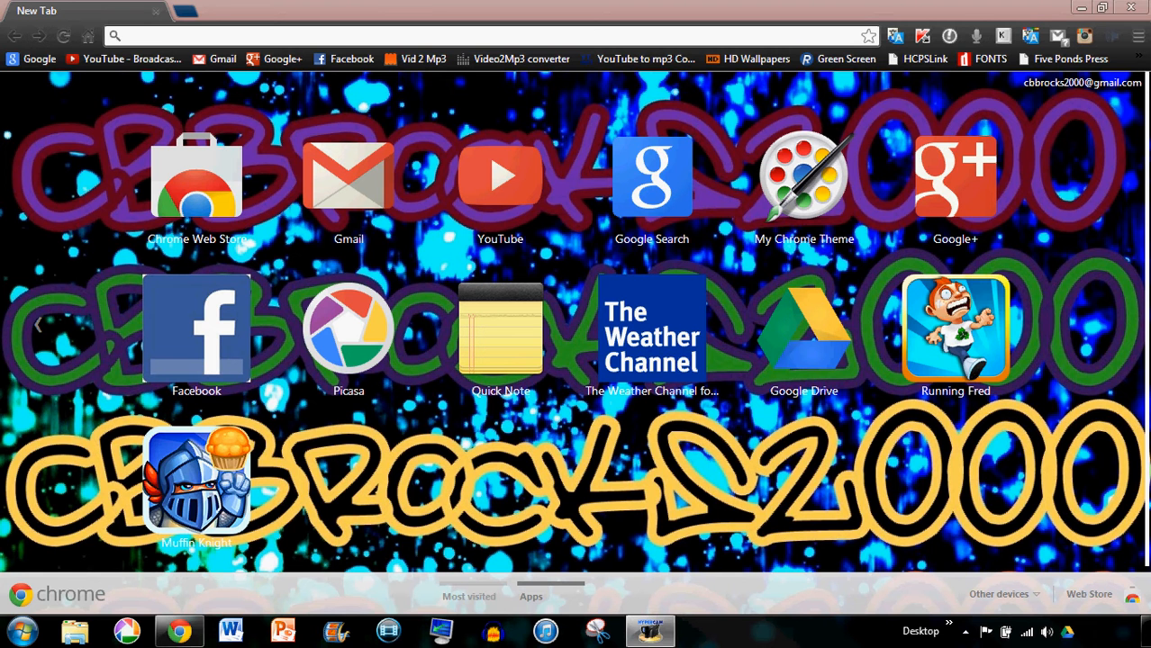
{"action": "left_click", "coordinate": [735, 66]}
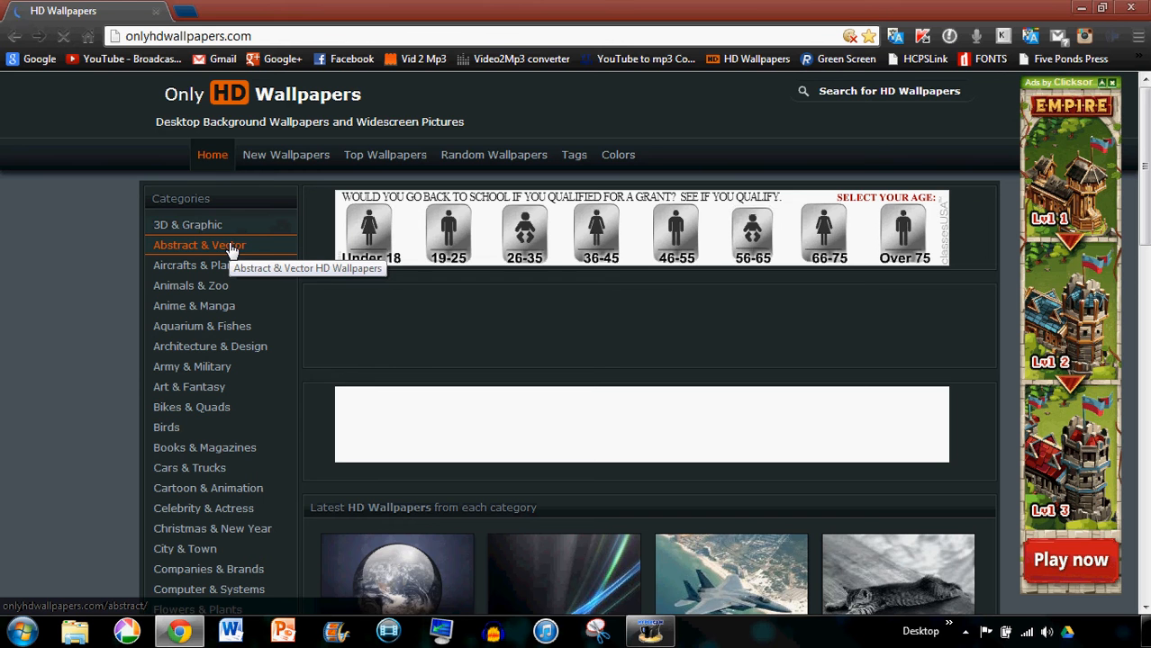
{"action": "scroll", "coordinate": [298, 331], "scroll_direction": "down", "scroll_amount": 4}
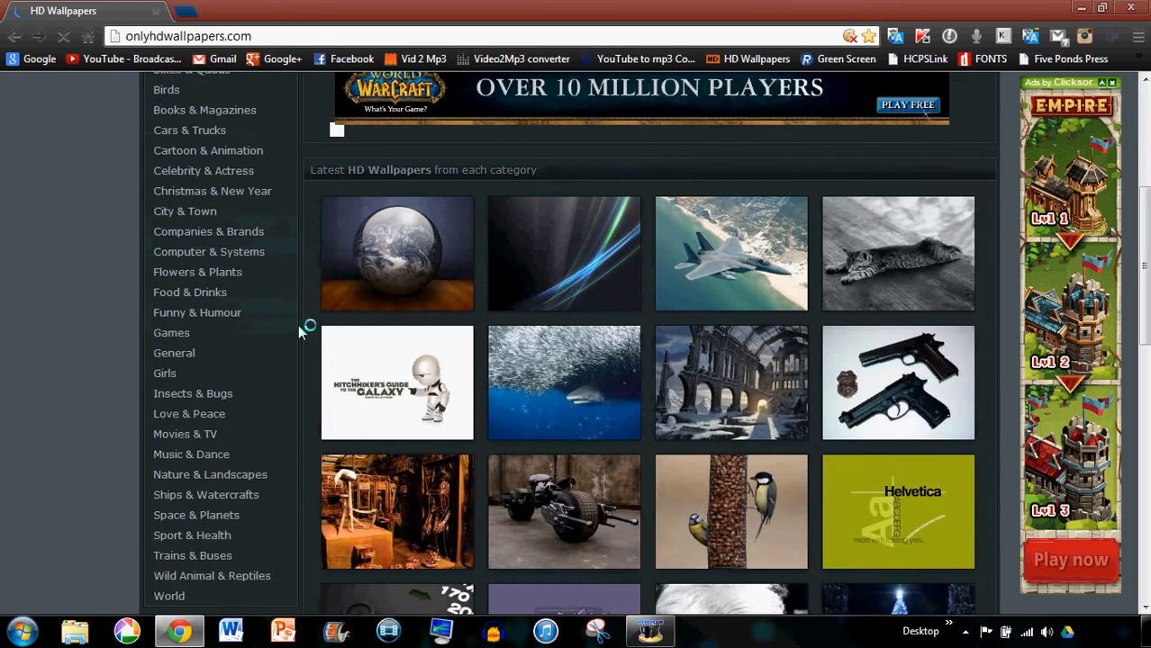
{"action": "scroll", "coordinate": [306, 313], "scroll_direction": "up", "scroll_amount": 3}
{"action": "left_click", "coordinate": [155, 162]}
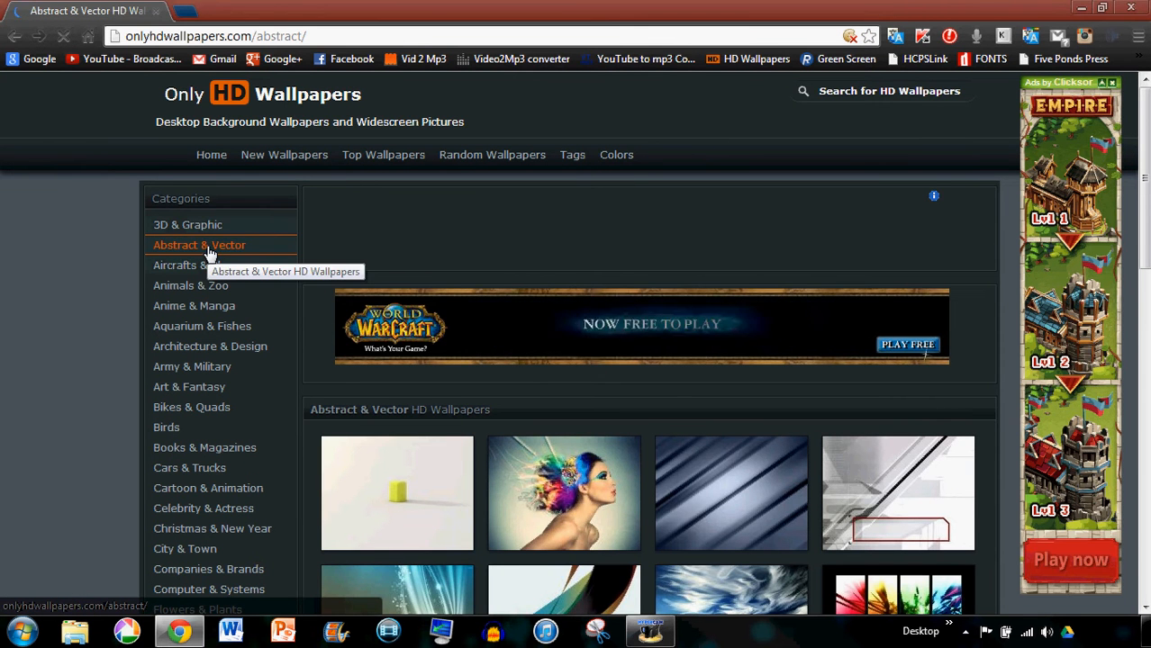
Step: Open the rainbow-coloured "abstract lights multicolor sparkles" wallpaper page, skipping the ad and closing the pop-up window
{"action": "scroll", "coordinate": [209, 257], "scroll_direction": "down", "scroll_amount": 5}
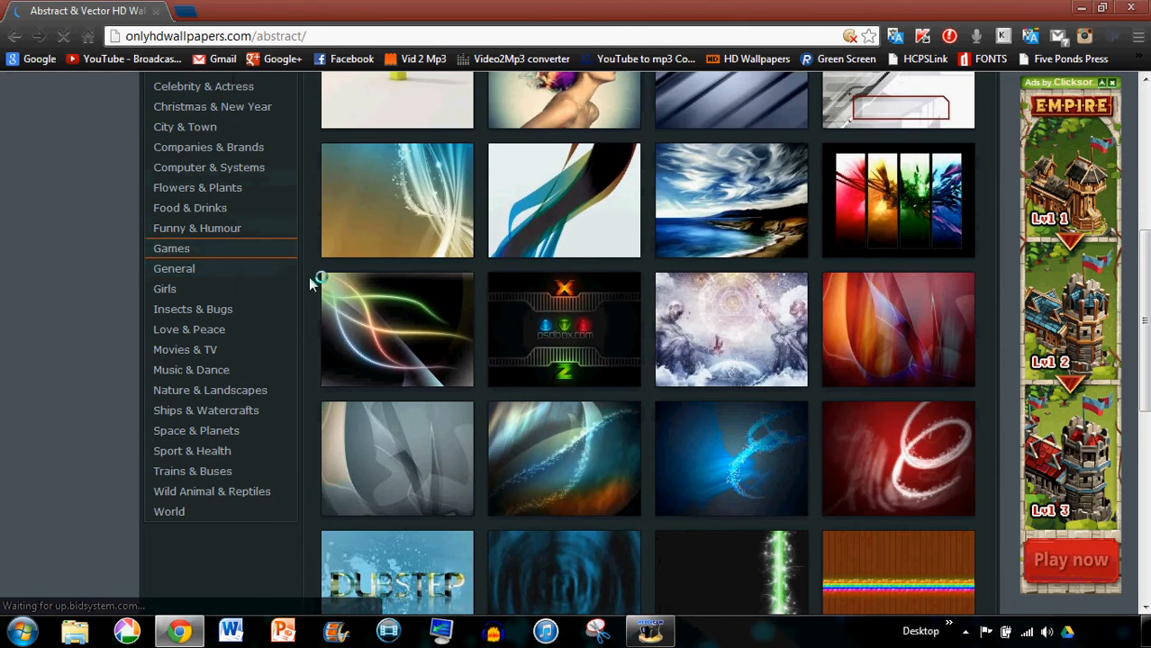
{"action": "scroll", "coordinate": [314, 277], "scroll_direction": "down", "scroll_amount": 5}
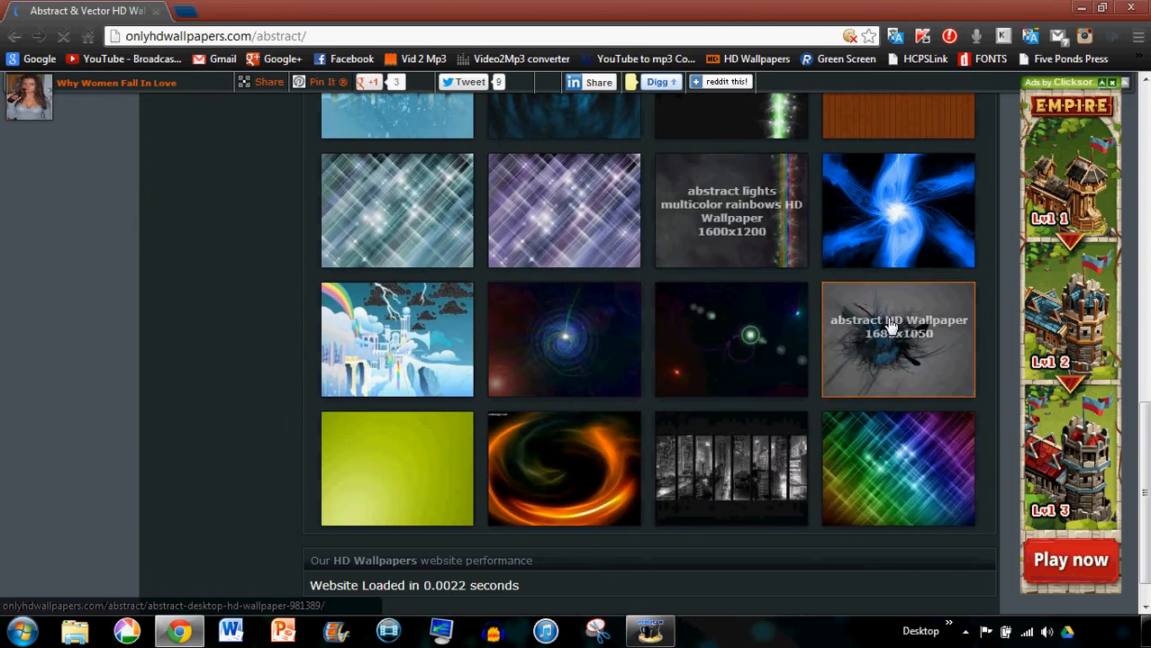
{"action": "left_click", "coordinate": [920, 497]}
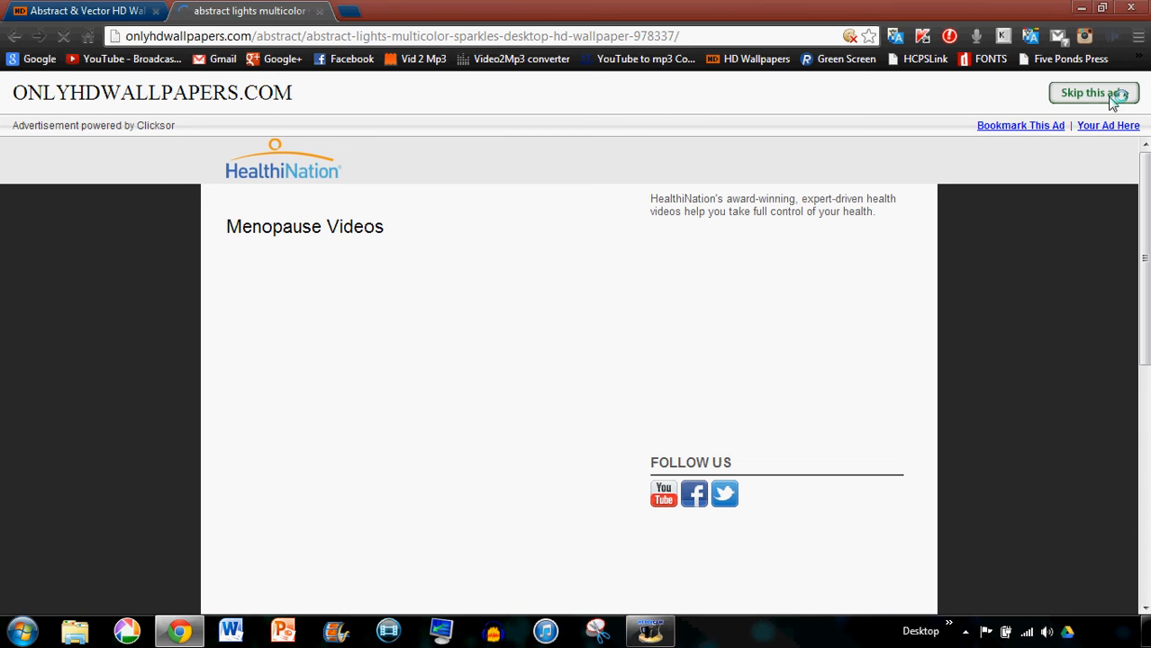
{"action": "left_click", "coordinate": [1108, 98]}
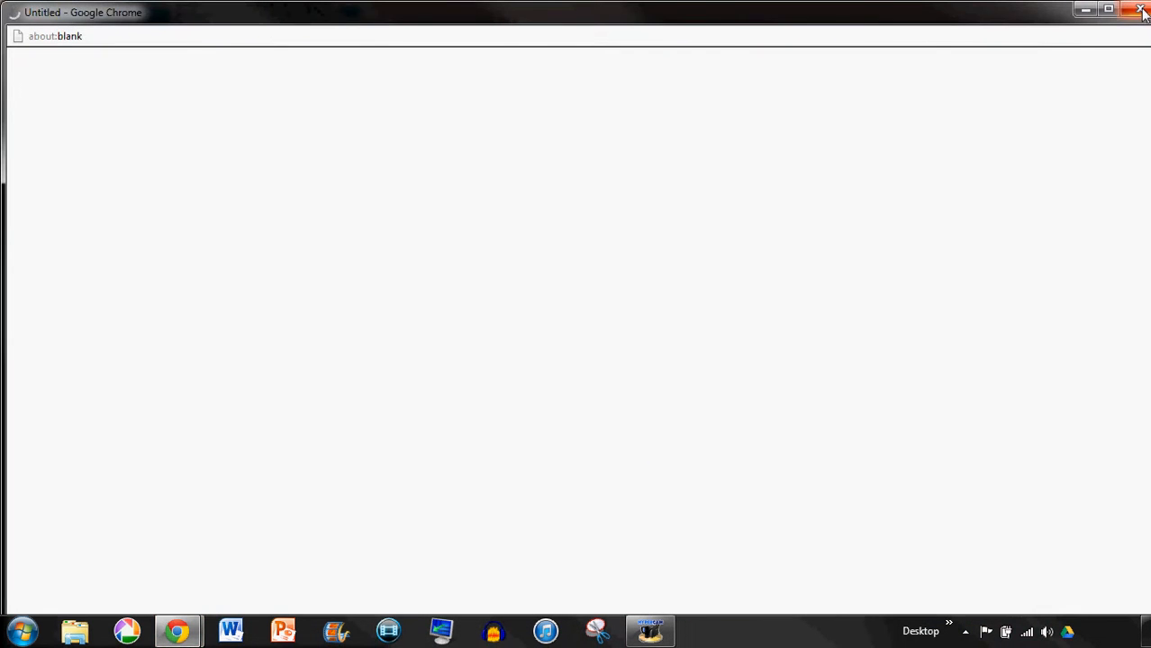
{"action": "left_click", "coordinate": [1138, 10]}
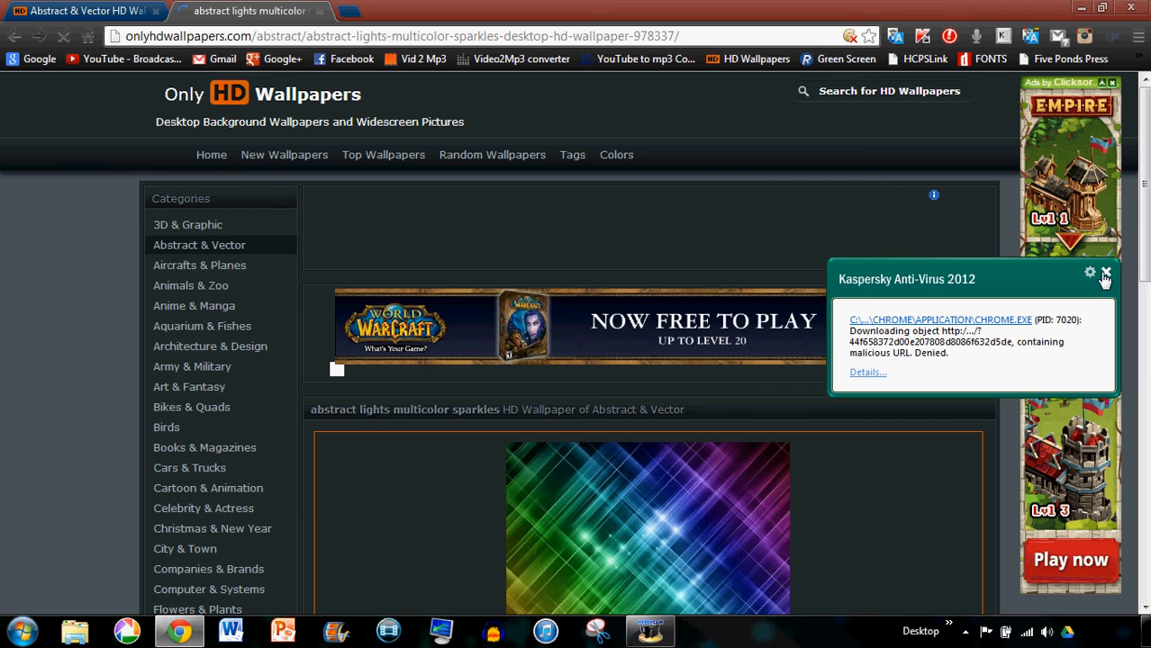
Step: Dismiss the Kaspersky notification and open the multicolor sparkles wallpaper at full size
{"action": "left_click_drag", "start_coordinate": [980, 274], "coordinate": [494, 223]}
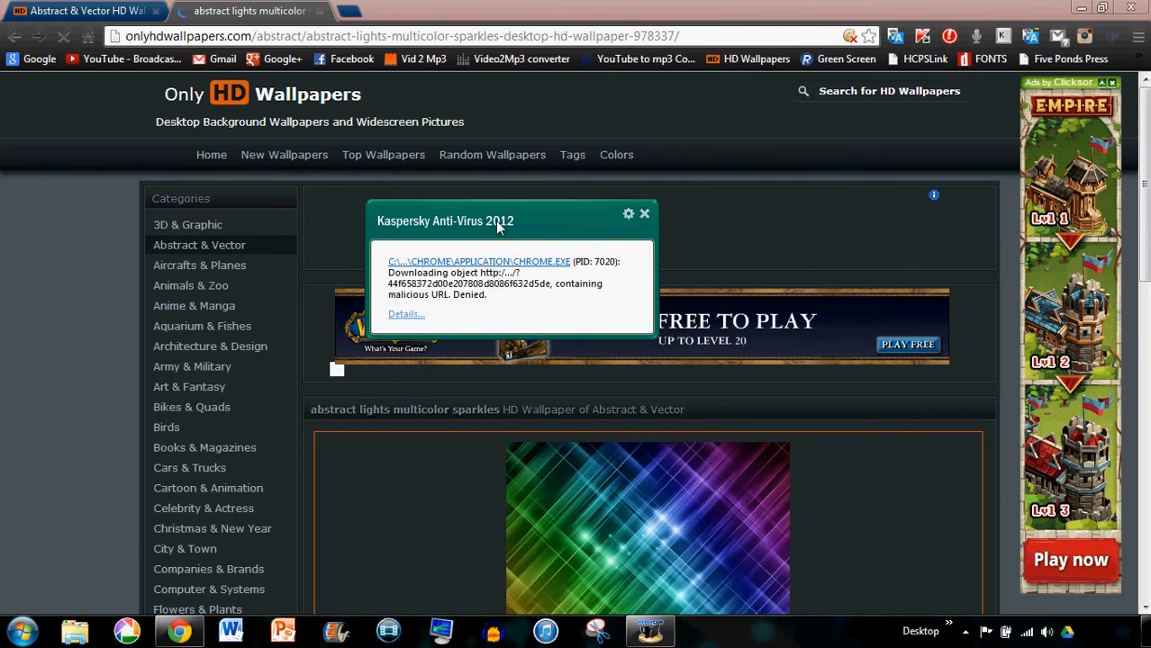
{"action": "left_click", "coordinate": [644, 213]}
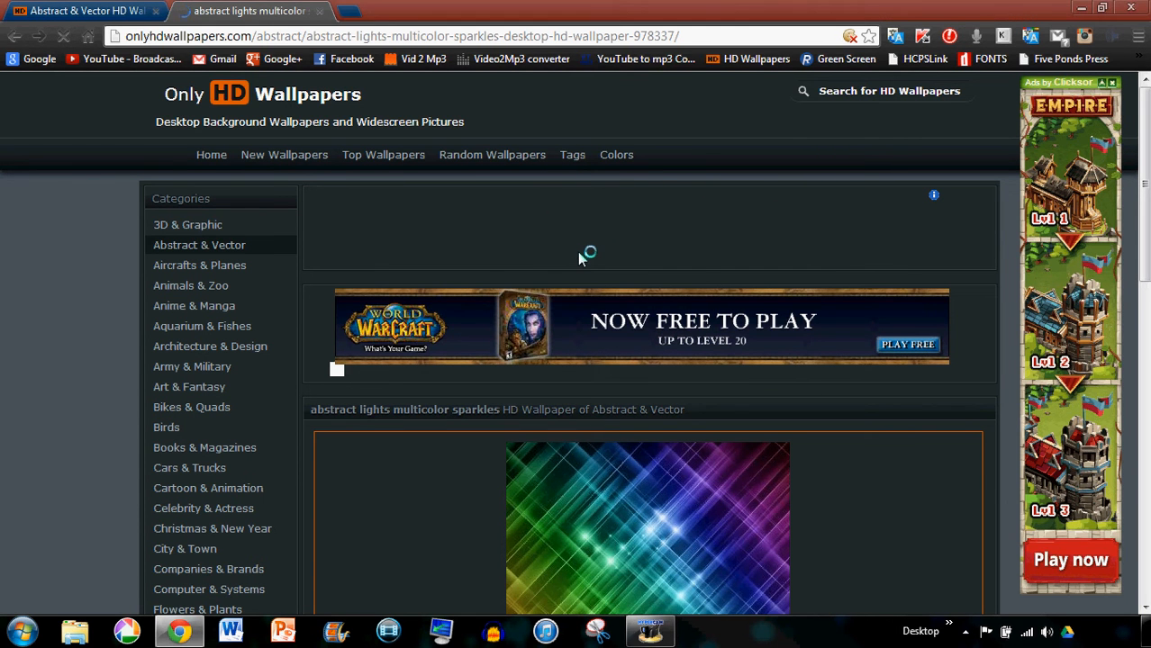
{"action": "scroll", "coordinate": [631, 365], "scroll_direction": "down", "scroll_amount": 2}
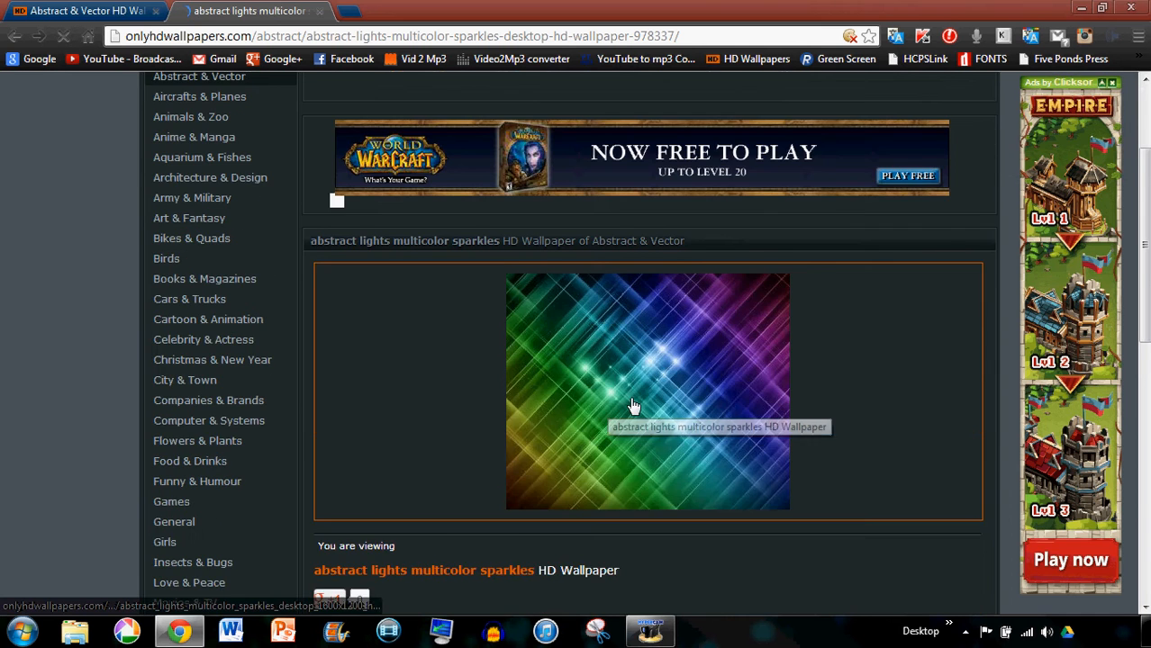
{"action": "scroll", "coordinate": [639, 360], "scroll_direction": "down", "scroll_amount": 1}
{"action": "left_click", "coordinate": [640, 342]}
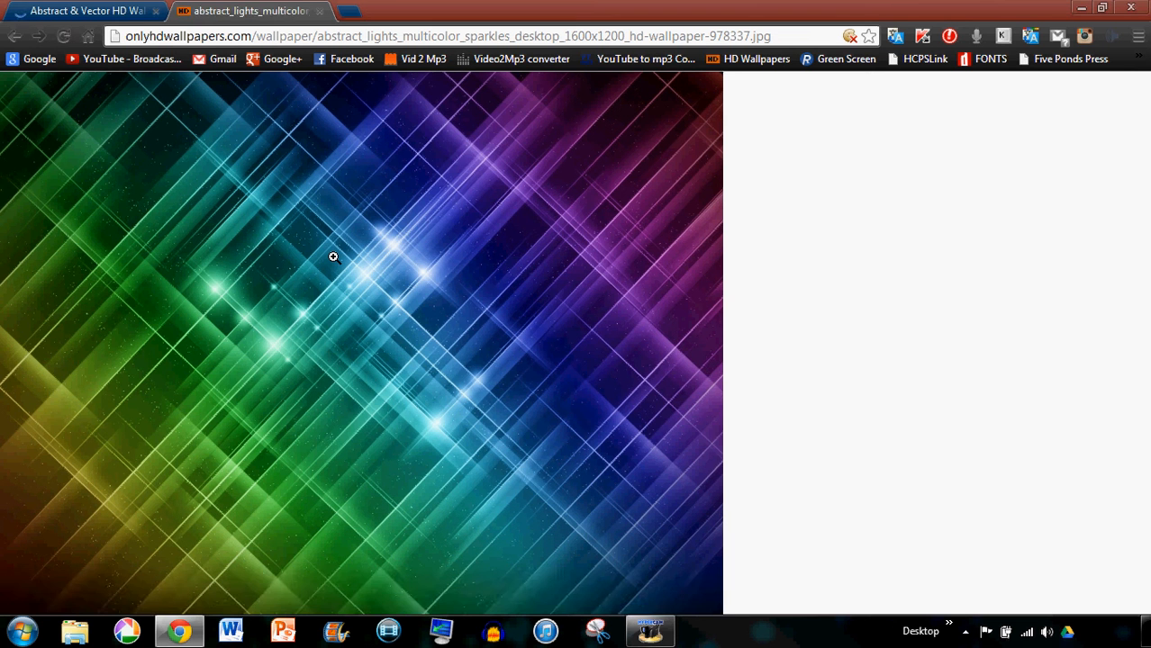
Step: Save the full-size wallpaper as a JPEG named "sample" in the Youtube Covers folder of the Pictures library
{"action": "right_click", "coordinate": [361, 320]}
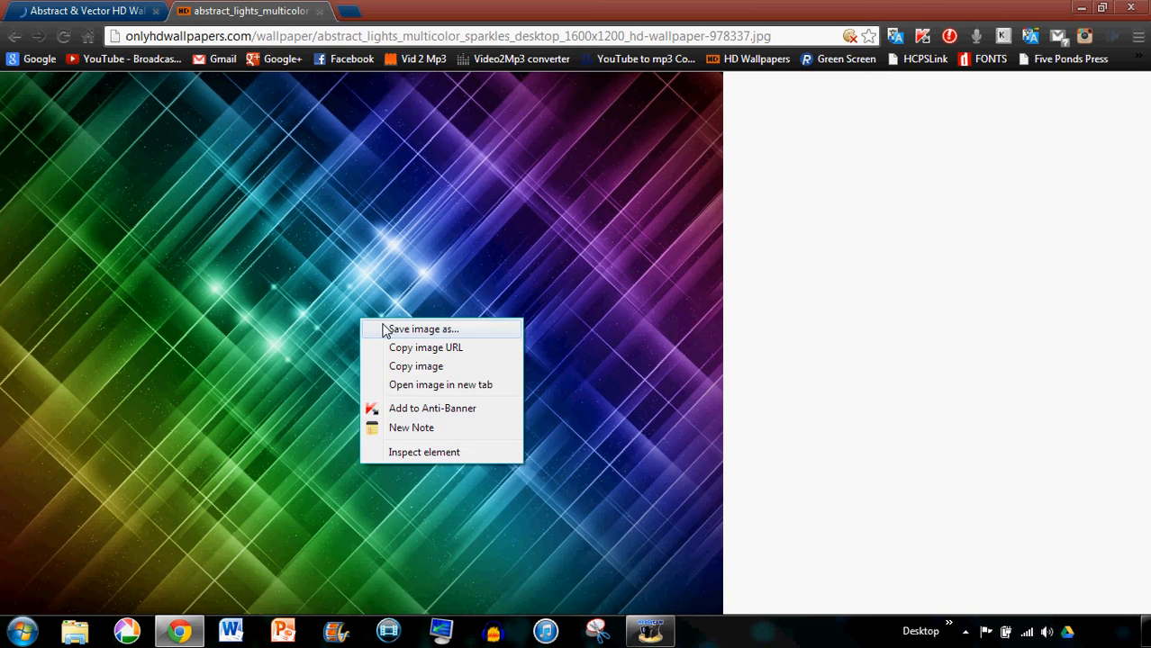
{"action": "left_click", "coordinate": [385, 327]}
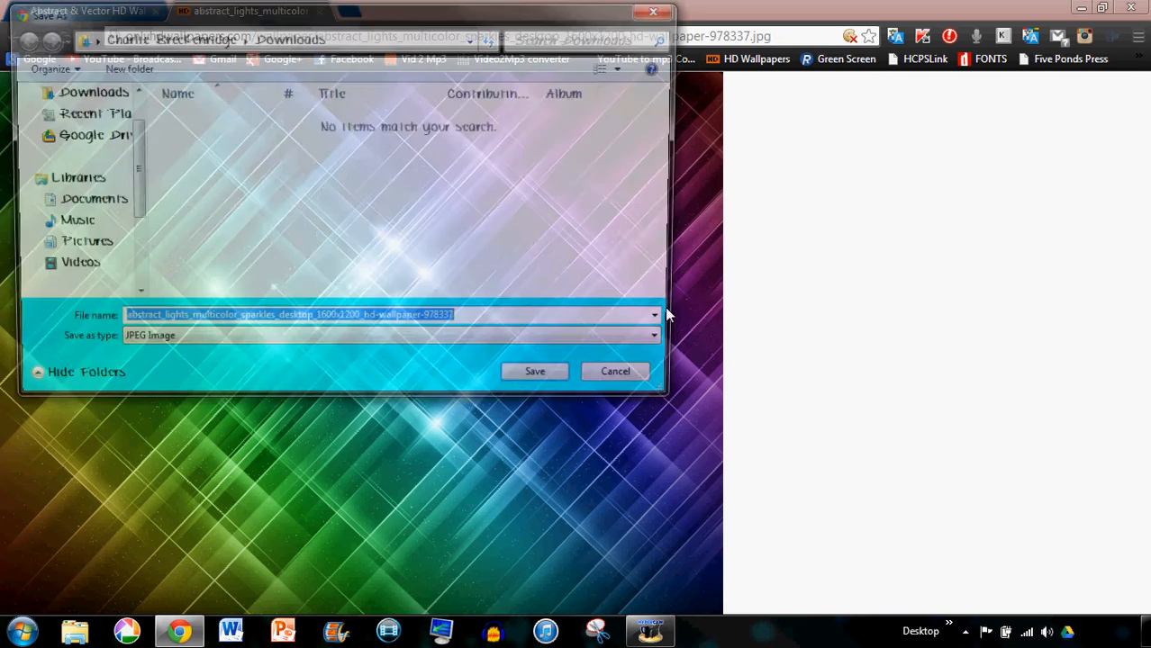
{"action": "scroll", "coordinate": [135, 167], "scroll_direction": "down", "scroll_amount": 1}
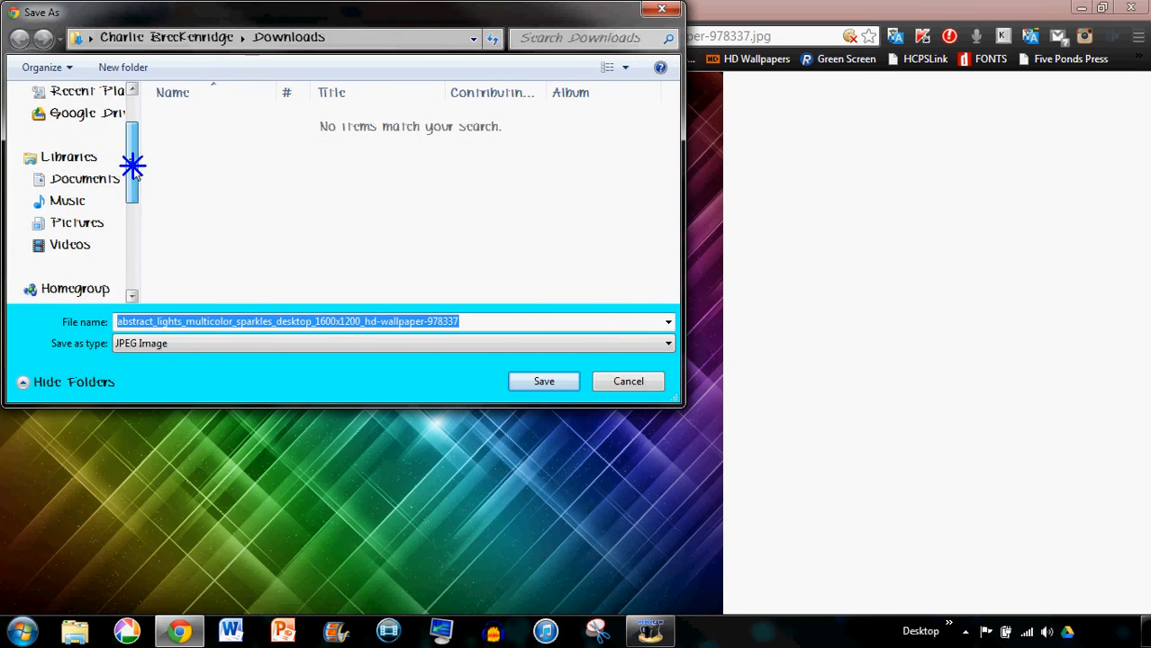
{"action": "left_click", "coordinate": [80, 200]}
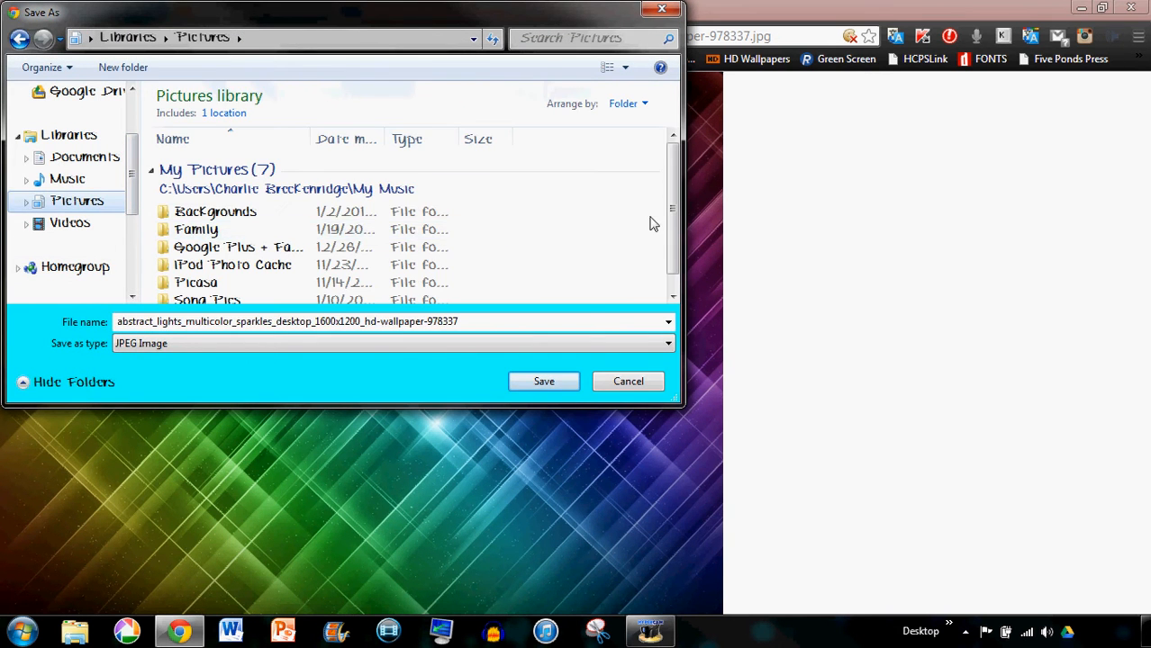
{"action": "scroll", "coordinate": [658, 211], "scroll_direction": "down", "scroll_amount": 1}
{"action": "left_click", "coordinate": [466, 284]}
{"action": "double_click", "coordinate": [467, 285]}
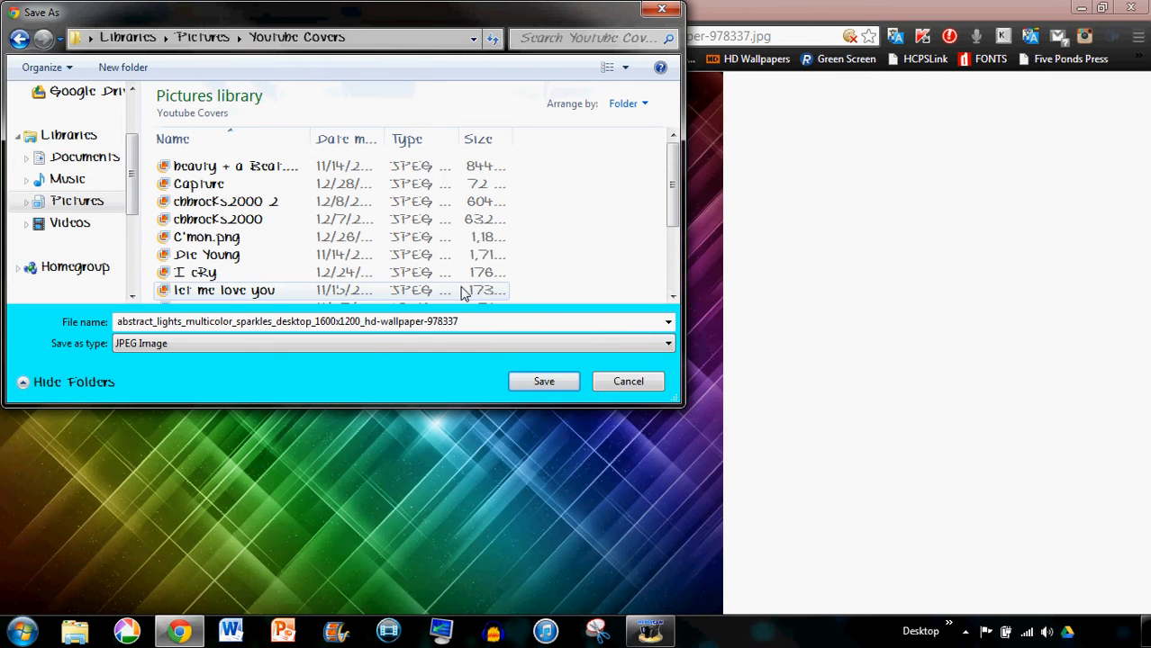
{"action": "double_click", "coordinate": [286, 316]}
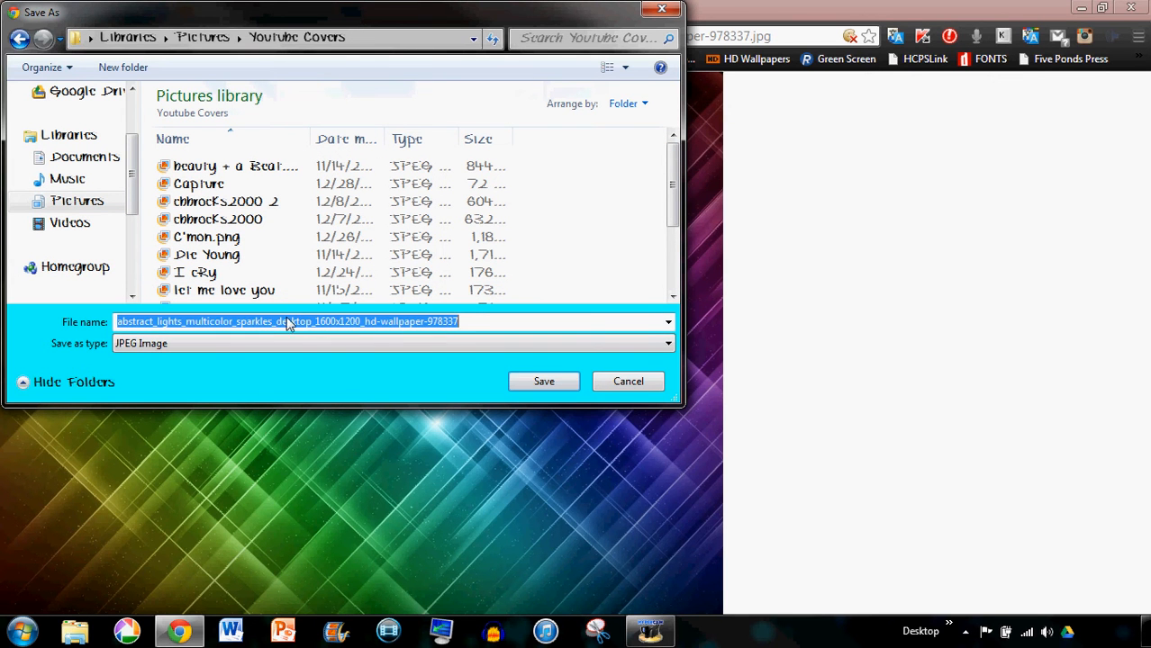
{"action": "type", "text": "sample"}
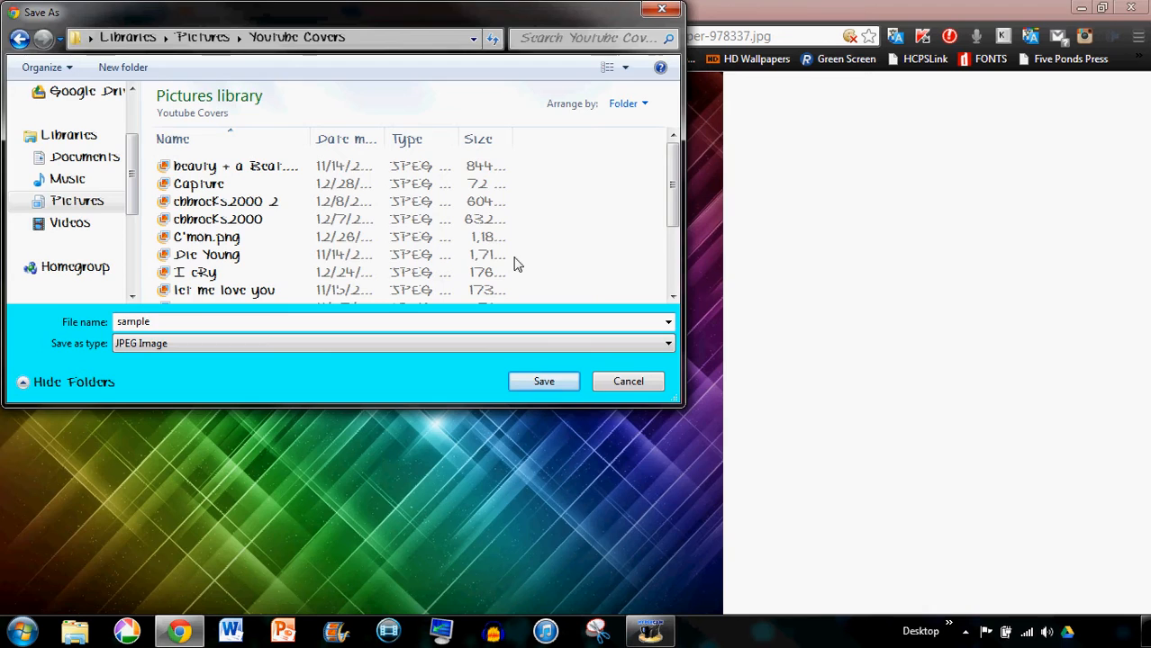
{"action": "key", "text": "Return"}
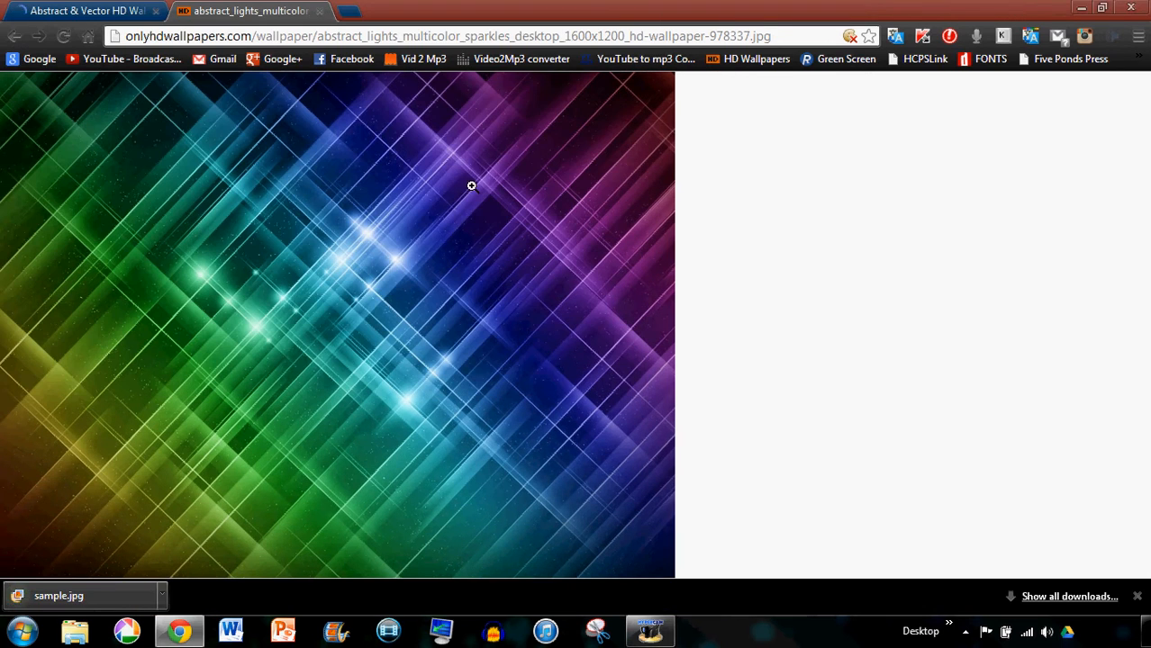
Step: Switch to Picasa and bring up the newly saved wallpaper in the Youtube Covers folder
{"action": "left_click", "coordinate": [1080, 9]}
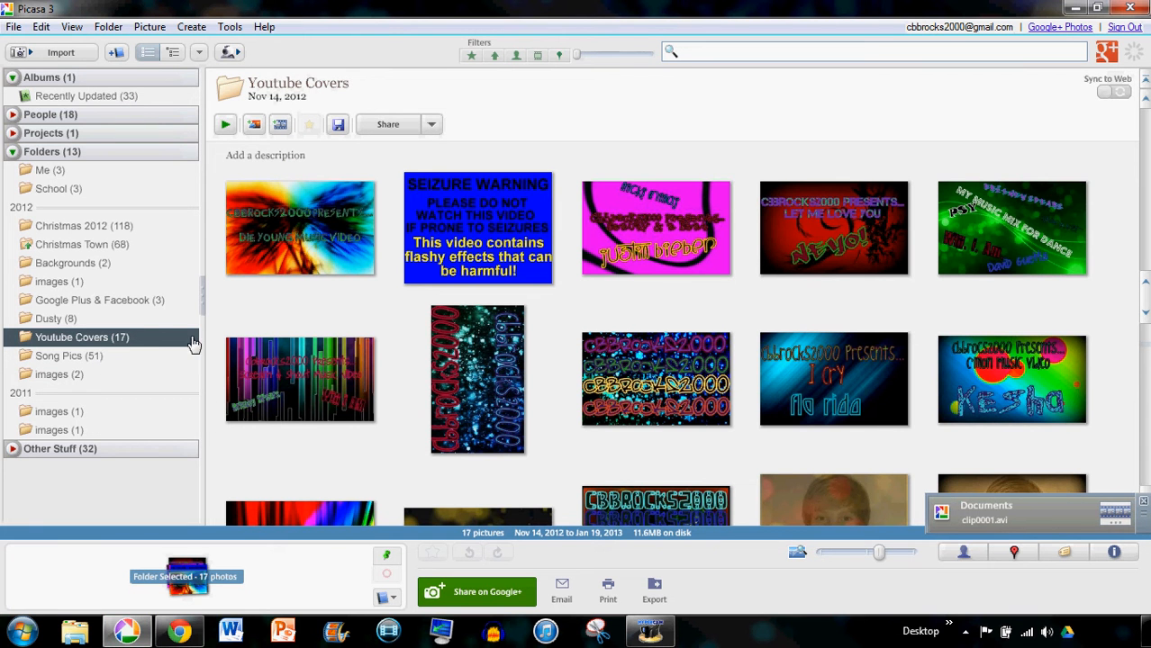
{"action": "left_click_drag", "start_coordinate": [1144, 286], "coordinate": [1119, 332]}
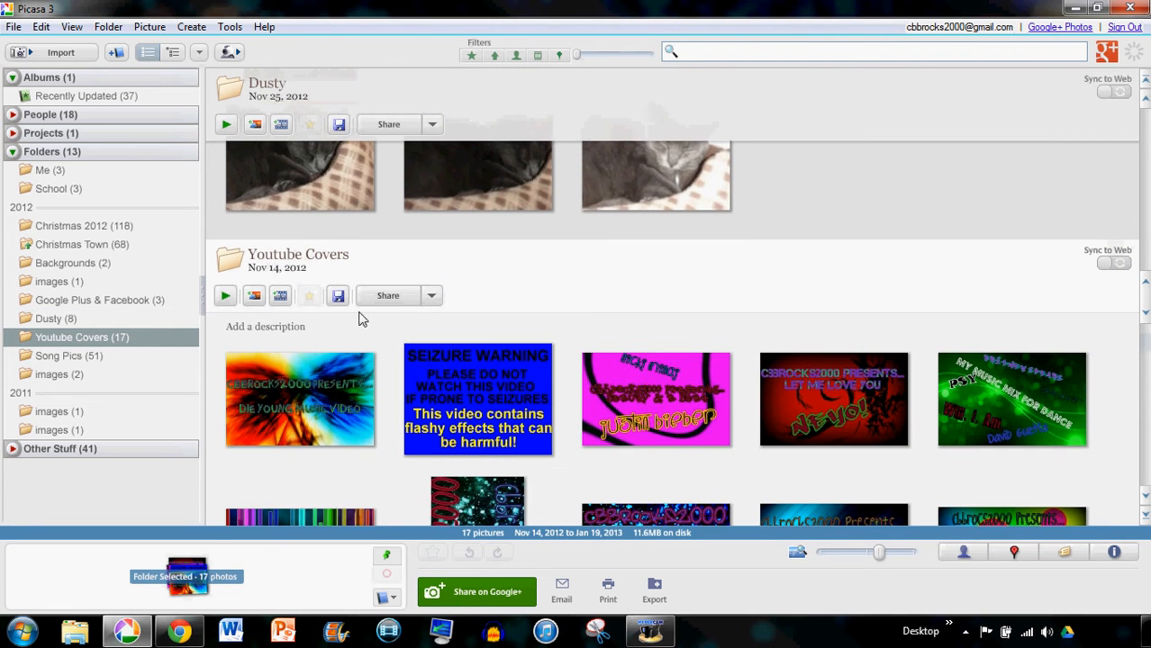
{"action": "left_click", "coordinate": [122, 338]}
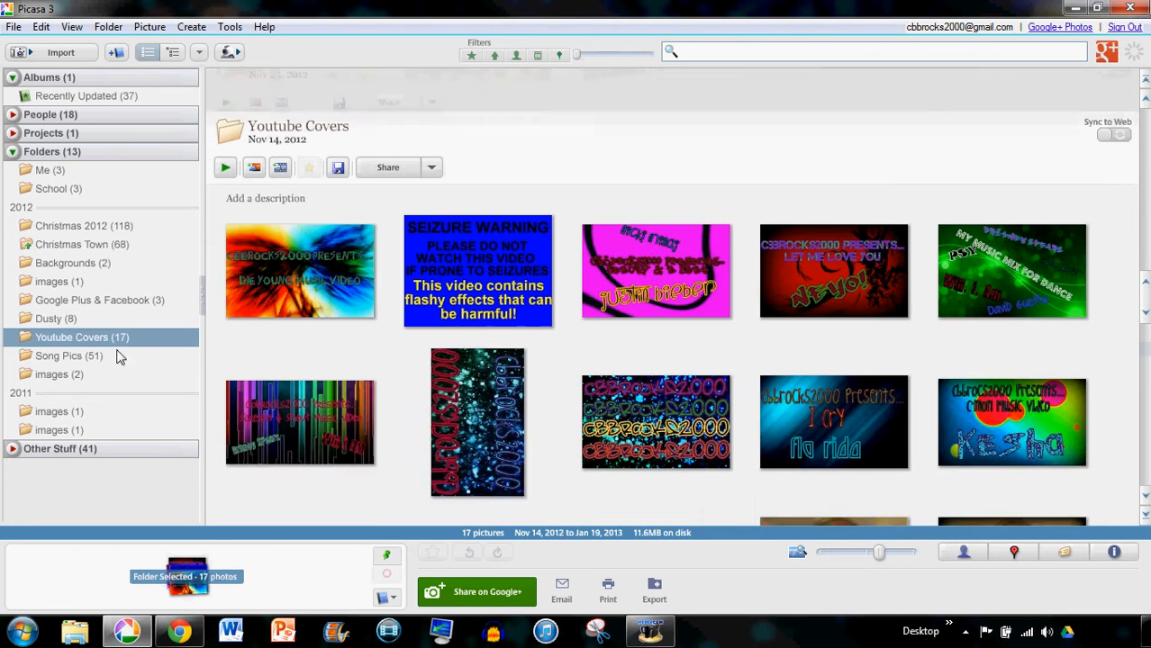
{"action": "scroll", "coordinate": [1144, 500], "scroll_direction": "down", "scroll_amount": 3}
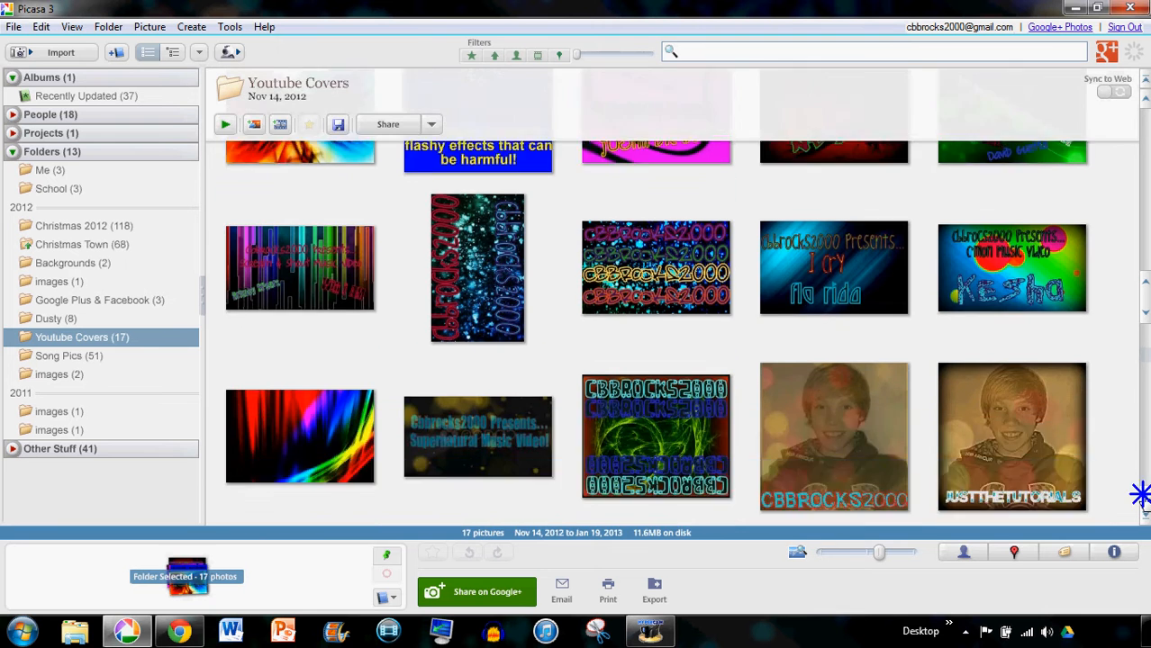
{"action": "scroll", "coordinate": [793, 261], "scroll_direction": "up", "scroll_amount": 3}
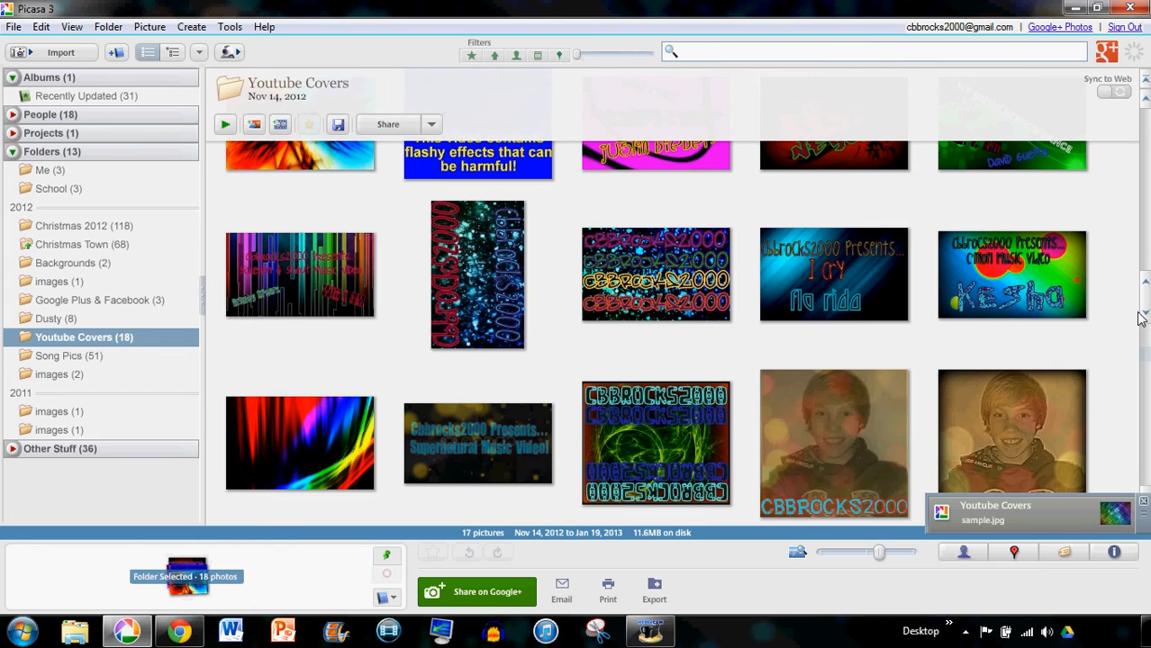
{"action": "left_click_drag", "start_coordinate": [1140, 303], "coordinate": [1140, 330]}
{"action": "scroll", "coordinate": [961, 427], "scroll_direction": "down", "scroll_amount": 1}
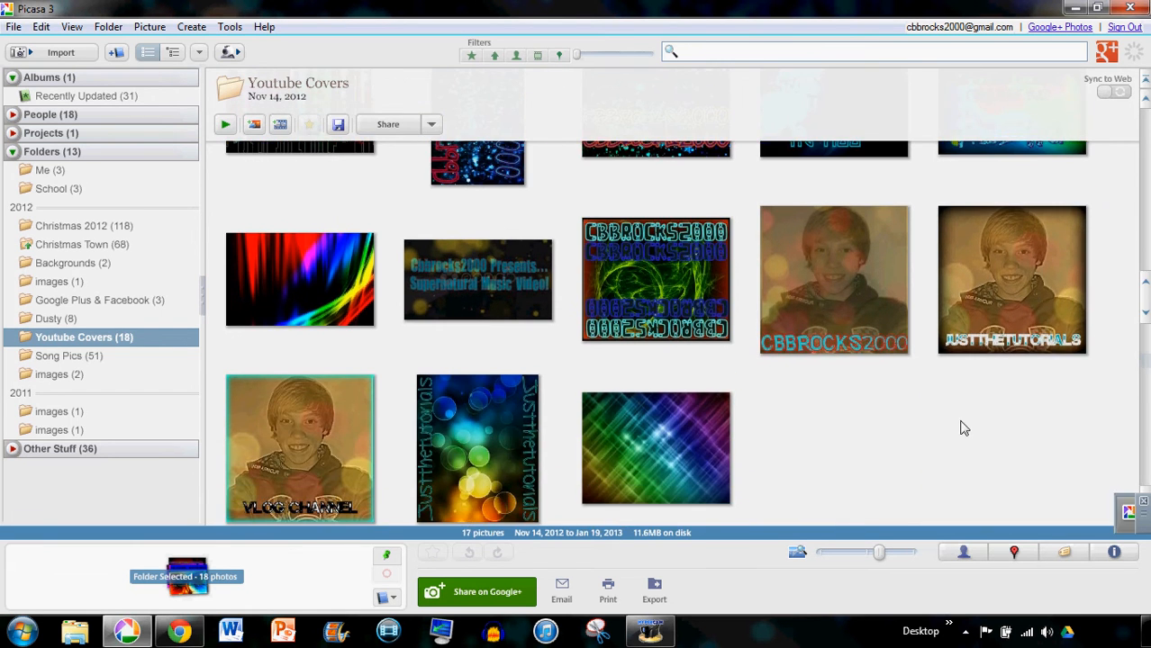
Step: Open sample.jpg for editing and rotate it 90° clockwise into portrait orientation
{"action": "double_click", "coordinate": [692, 450]}
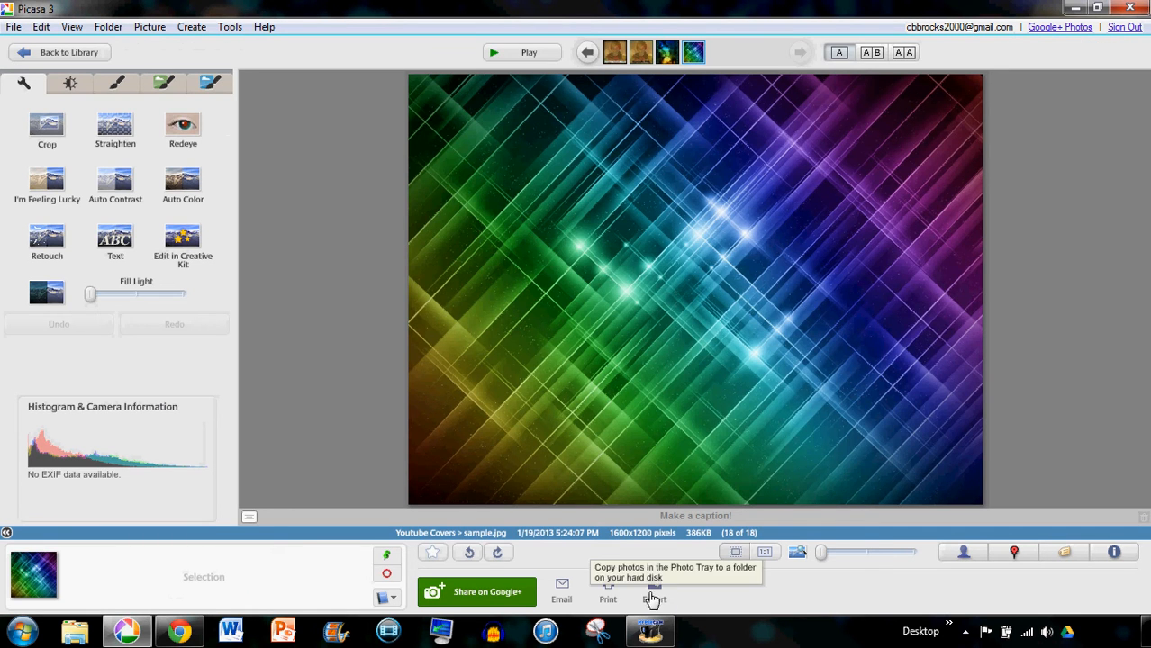
{"action": "left_click", "coordinate": [497, 553]}
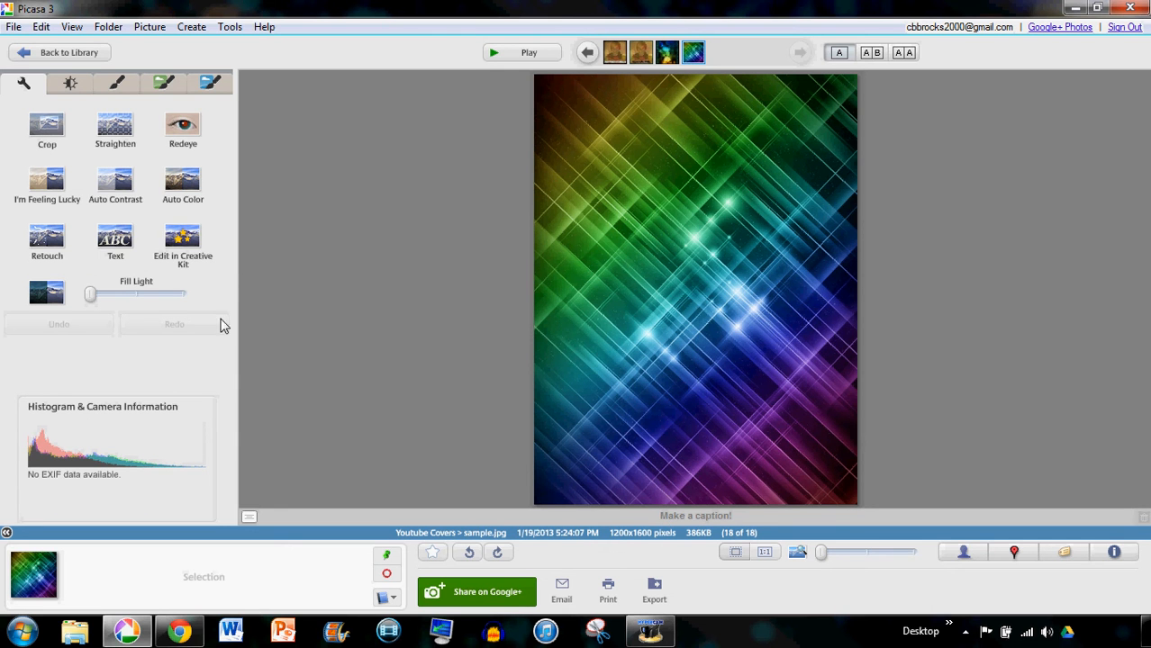
Step: Try the Shadows and Highlights adjustments on the wallpaper and preview the Sharpen effect without applying it
{"action": "left_click", "coordinate": [81, 88]}
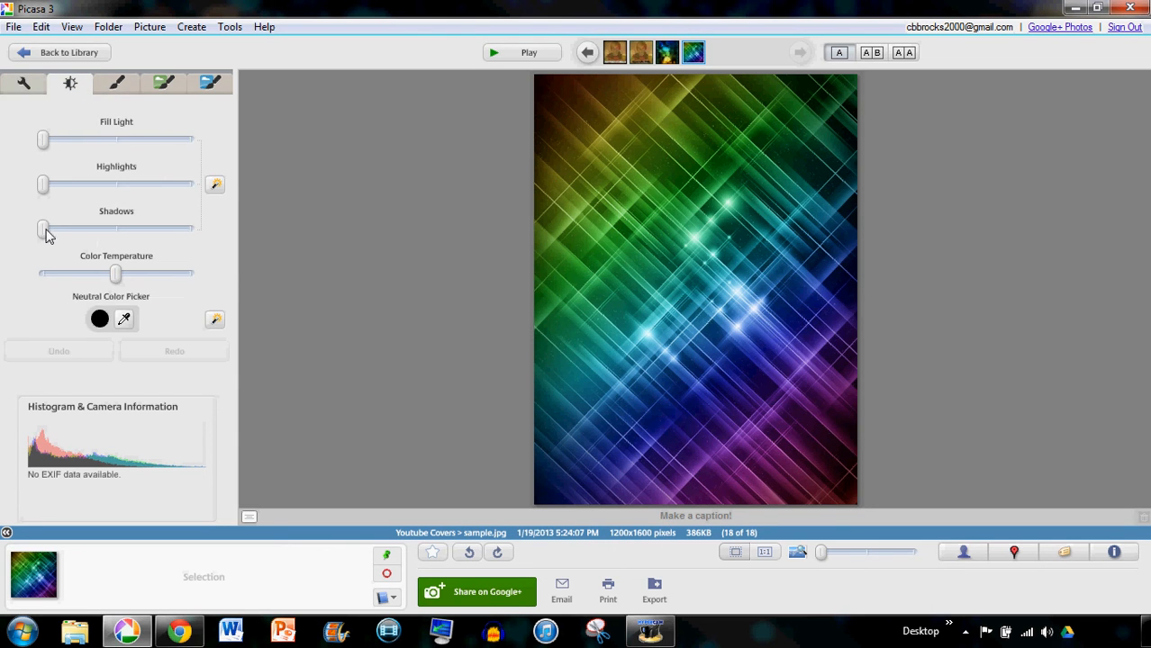
{"action": "mouse_move", "coordinate": [47, 234]}
{"action": "left_mouse_down"}
{"action": "mouse_move", "coordinate": [95, 232]}
{"action": "mouse_move", "coordinate": [45, 232]}
{"action": "left_mouse_up"}
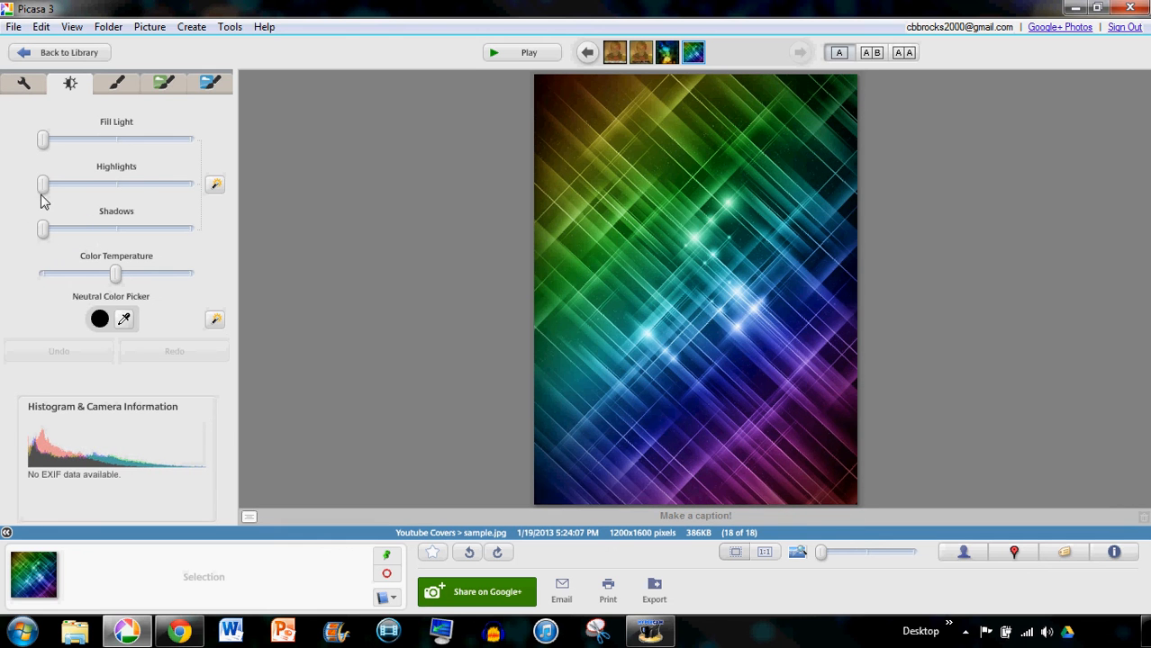
{"action": "mouse_move", "coordinate": [43, 184]}
{"action": "left_mouse_down"}
{"action": "mouse_move", "coordinate": [149, 181]}
{"action": "mouse_move", "coordinate": [42, 183]}
{"action": "left_mouse_up"}
{"action": "left_click", "coordinate": [117, 83]}
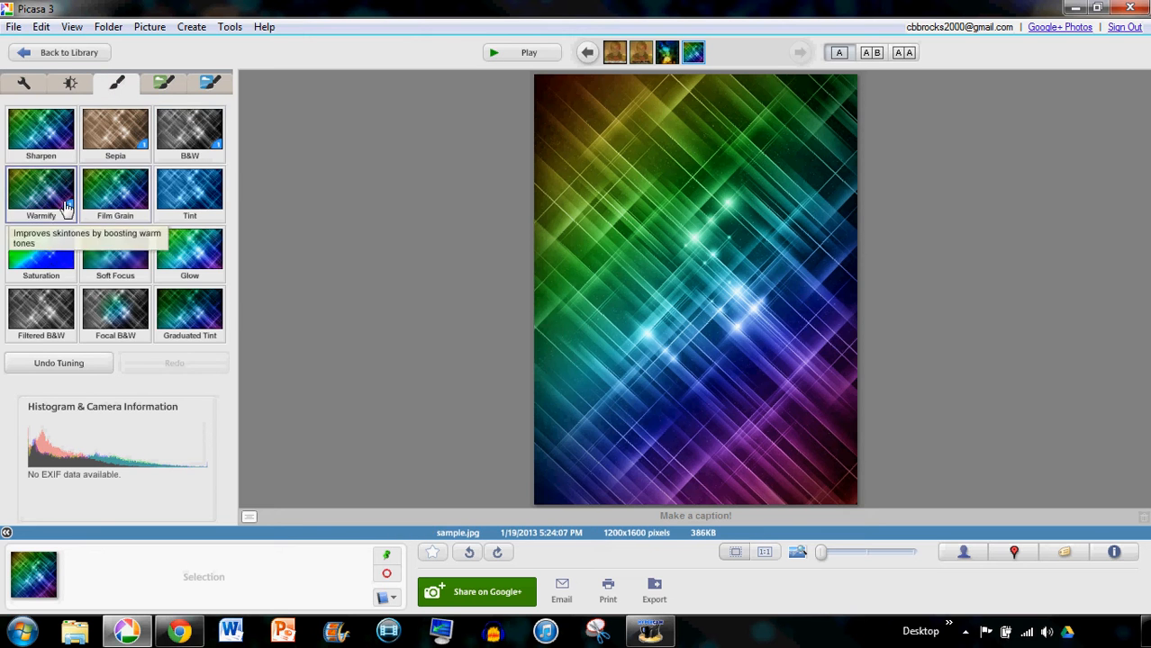
{"action": "left_click", "coordinate": [44, 129]}
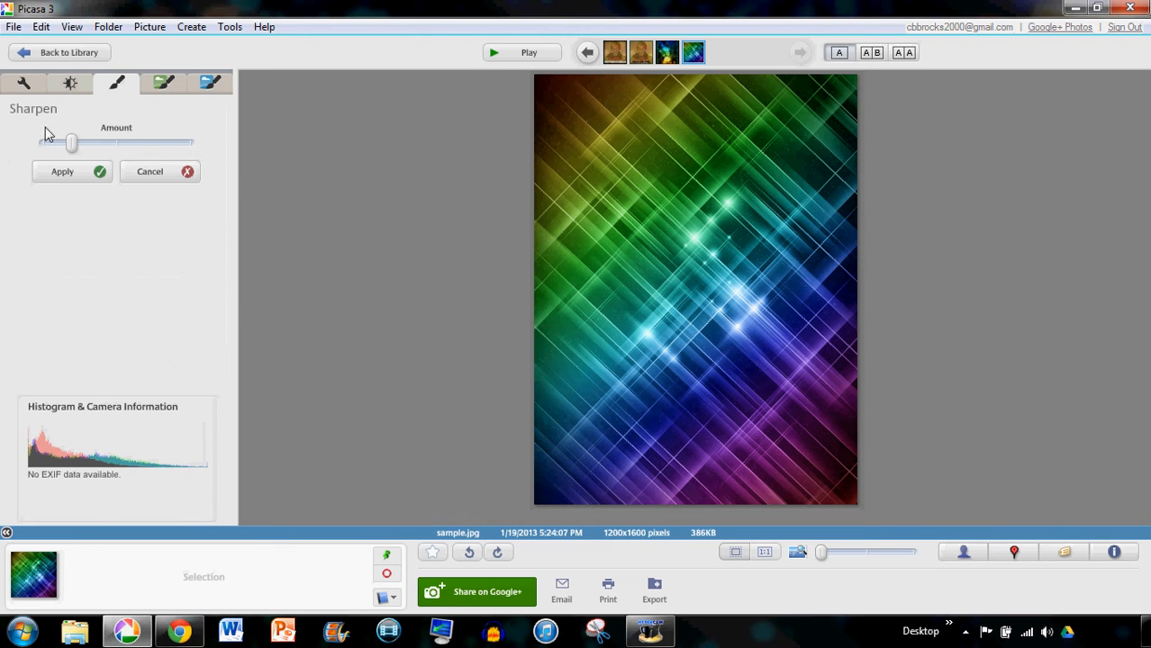
{"action": "left_click", "coordinate": [147, 175]}
Step: Apply a black Vignette effect to the wallpaper, reducing its size and strength for a subtle darkening at the edges
{"action": "left_click", "coordinate": [172, 79]}
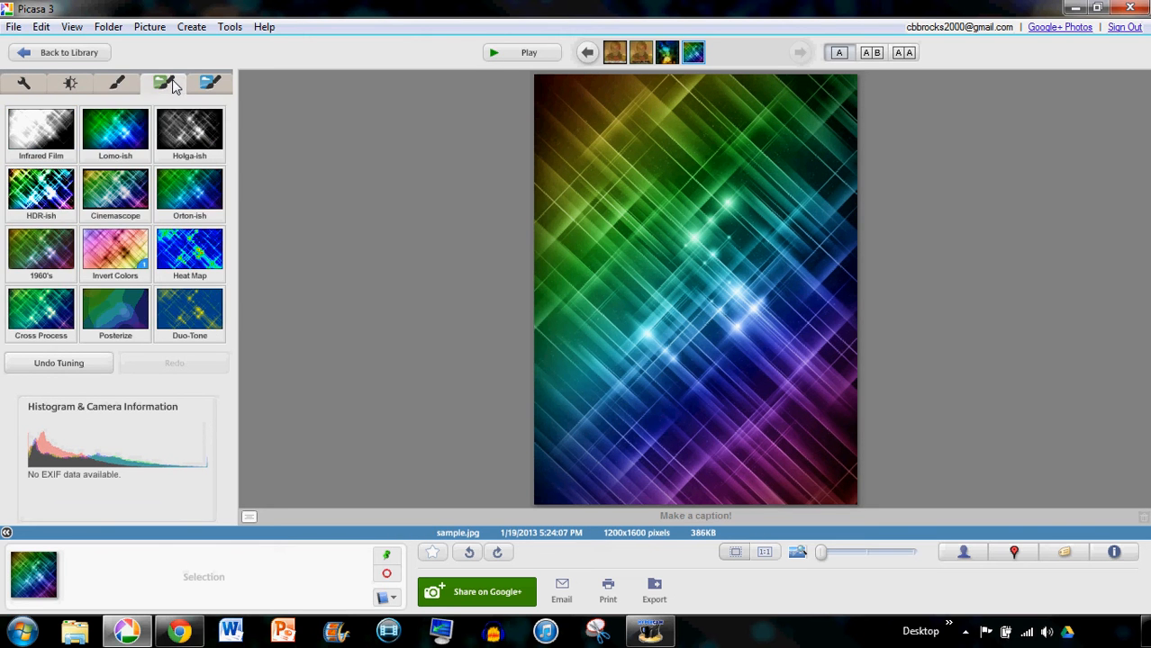
{"action": "left_click", "coordinate": [211, 83]}
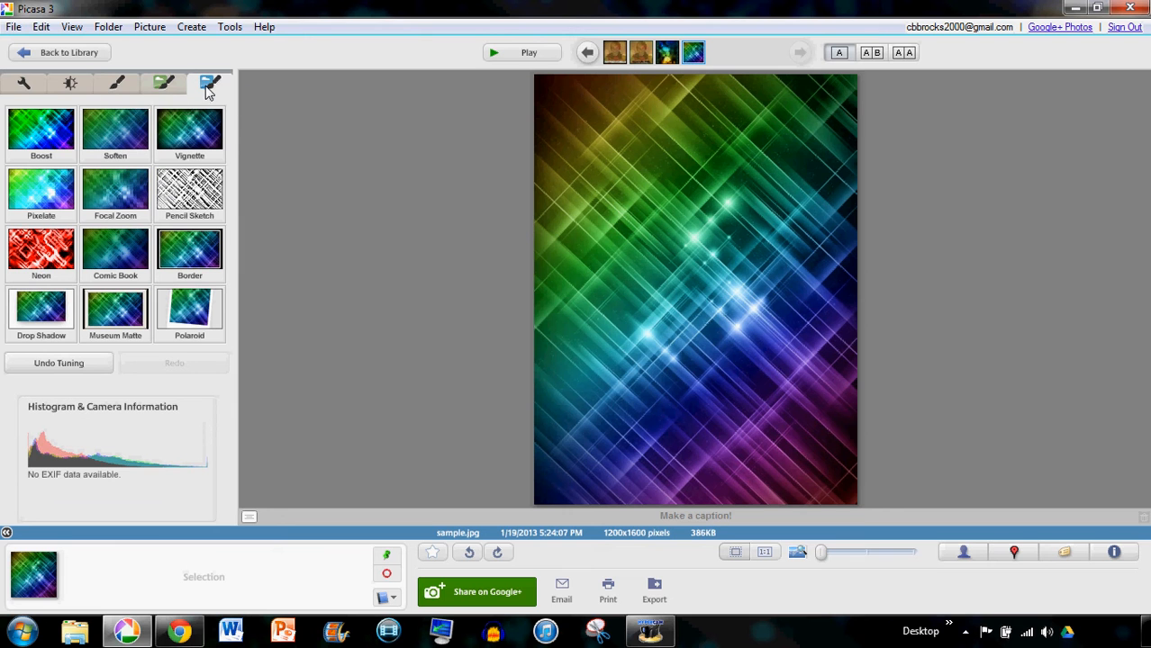
{"action": "left_click", "coordinate": [207, 150]}
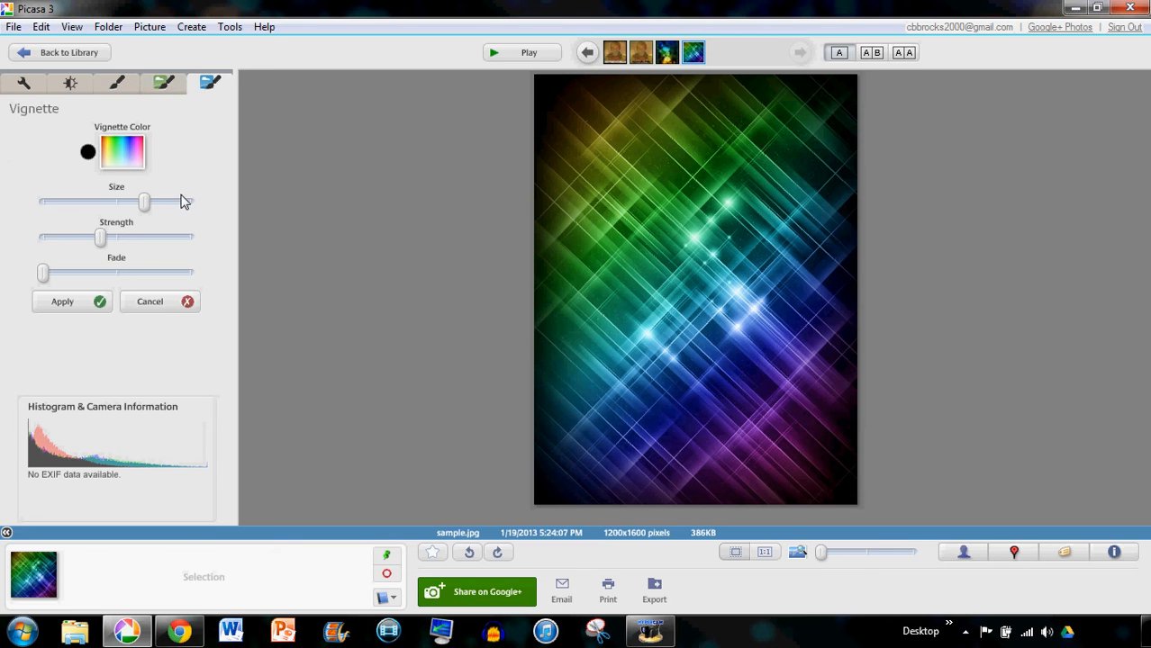
{"action": "mouse_move", "coordinate": [143, 198]}
{"action": "left_mouse_down"}
{"action": "mouse_move", "coordinate": [121, 196]}
{"action": "mouse_move", "coordinate": [154, 197]}
{"action": "mouse_move", "coordinate": [137, 193]}
{"action": "left_mouse_up"}
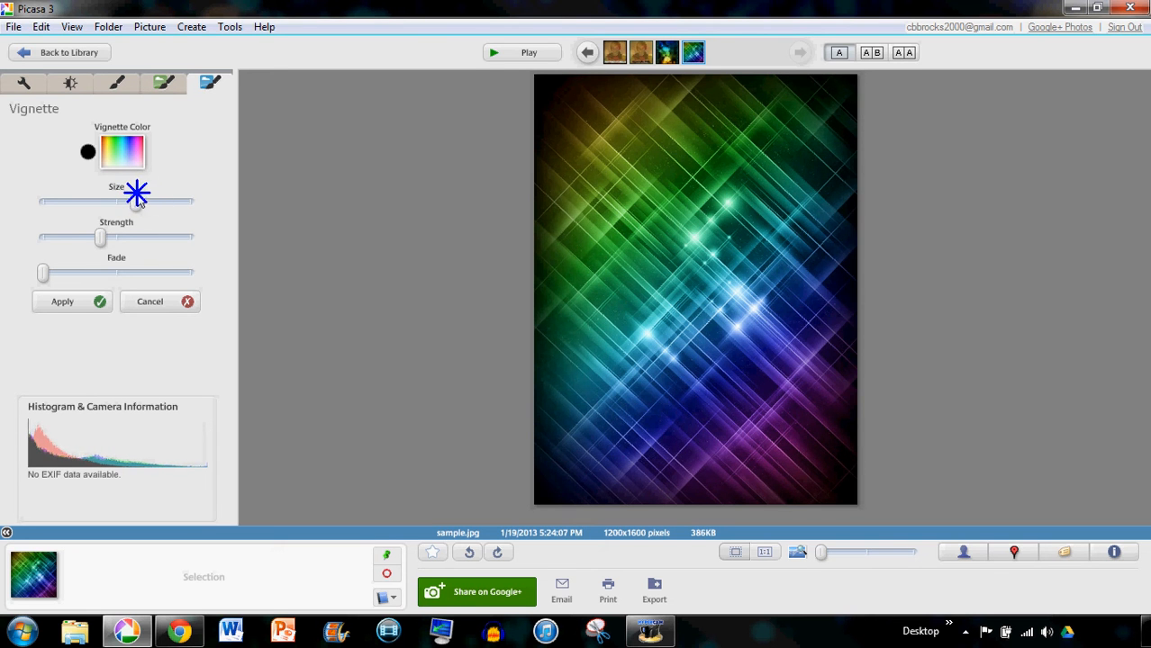
{"action": "left_click", "coordinate": [124, 153]}
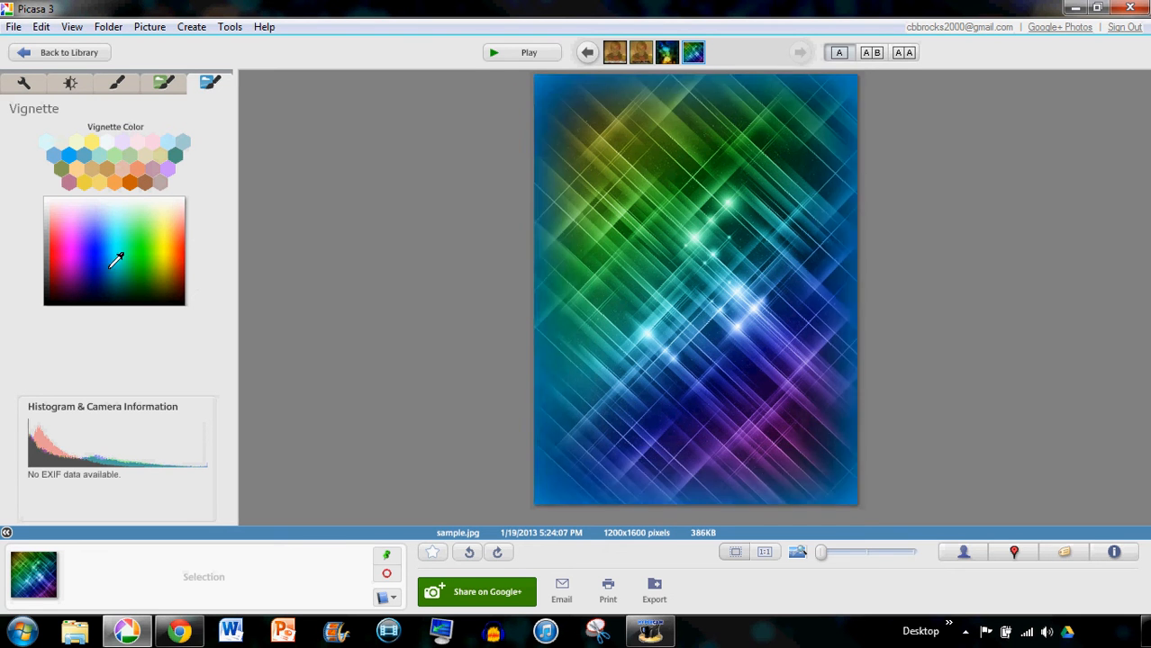
{"action": "left_click", "coordinate": [107, 298]}
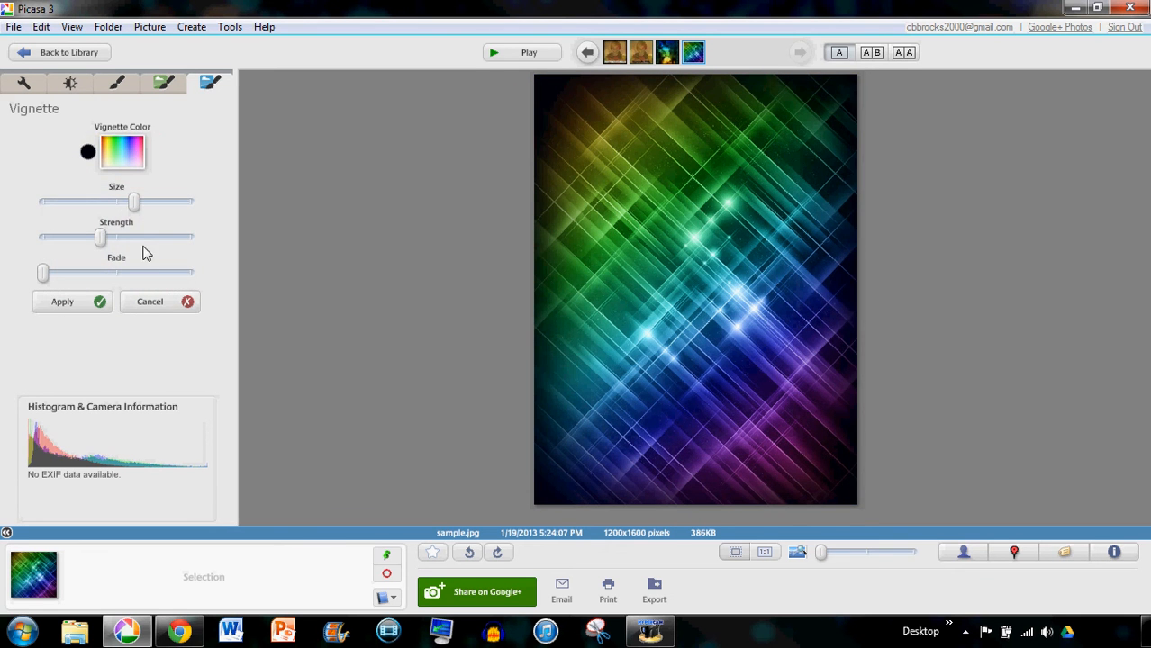
{"action": "left_click_drag", "start_coordinate": [132, 202], "coordinate": [56, 239]}
{"action": "left_click", "coordinate": [112, 235]}
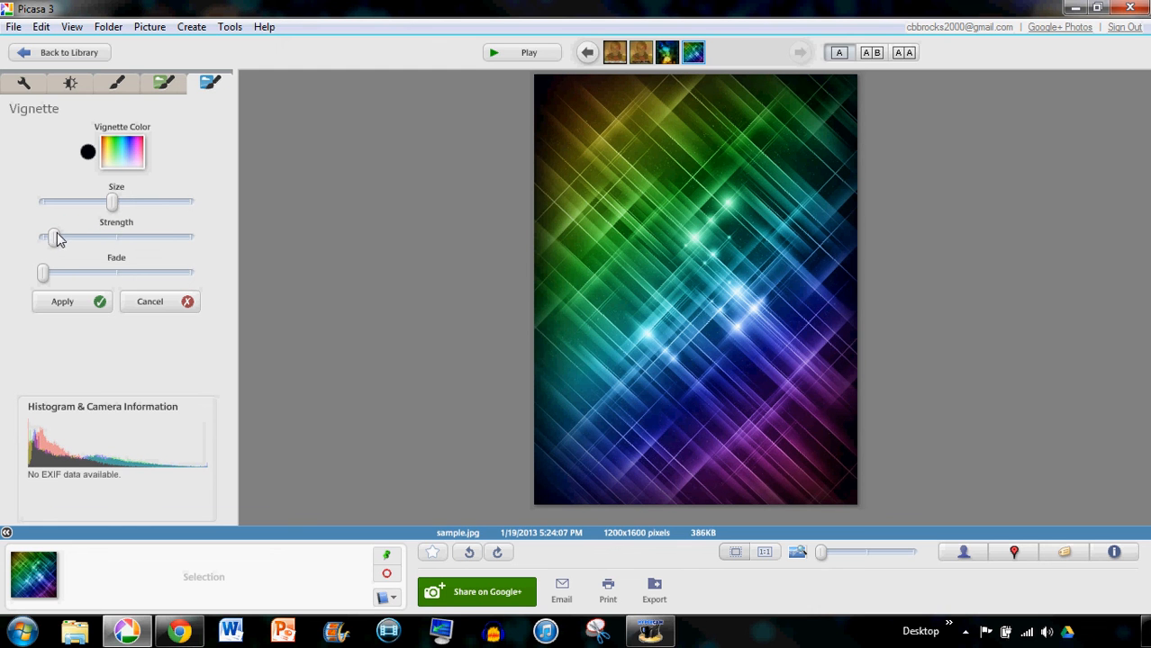
{"action": "left_click_drag", "start_coordinate": [113, 202], "coordinate": [82, 201]}
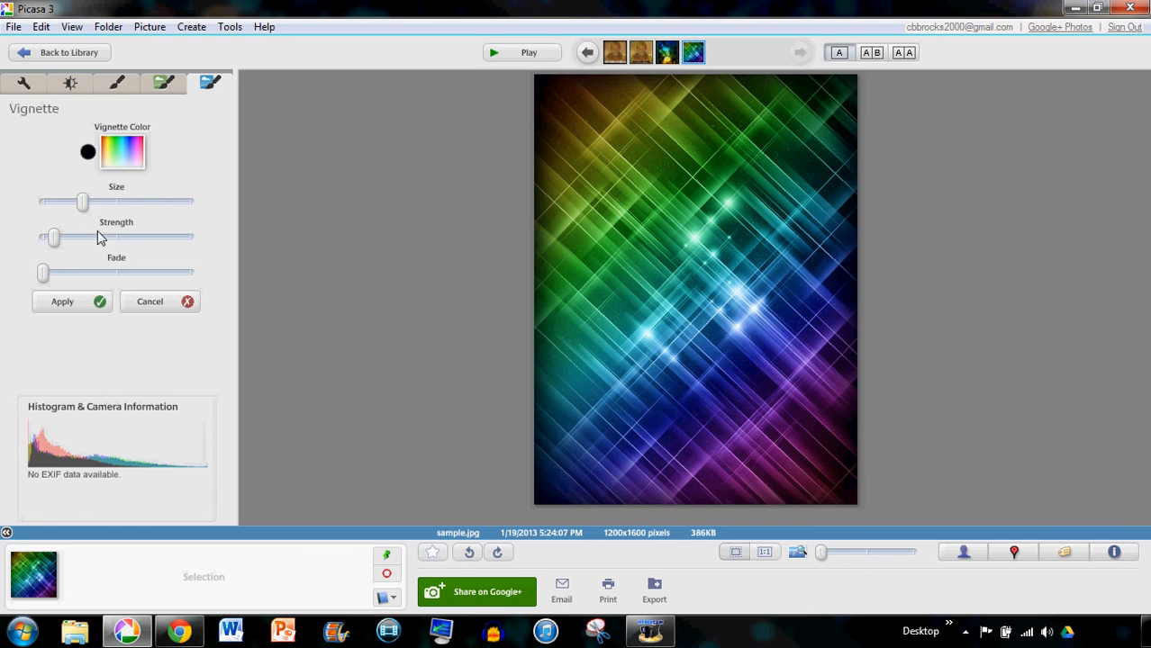
{"action": "left_click", "coordinate": [93, 303]}
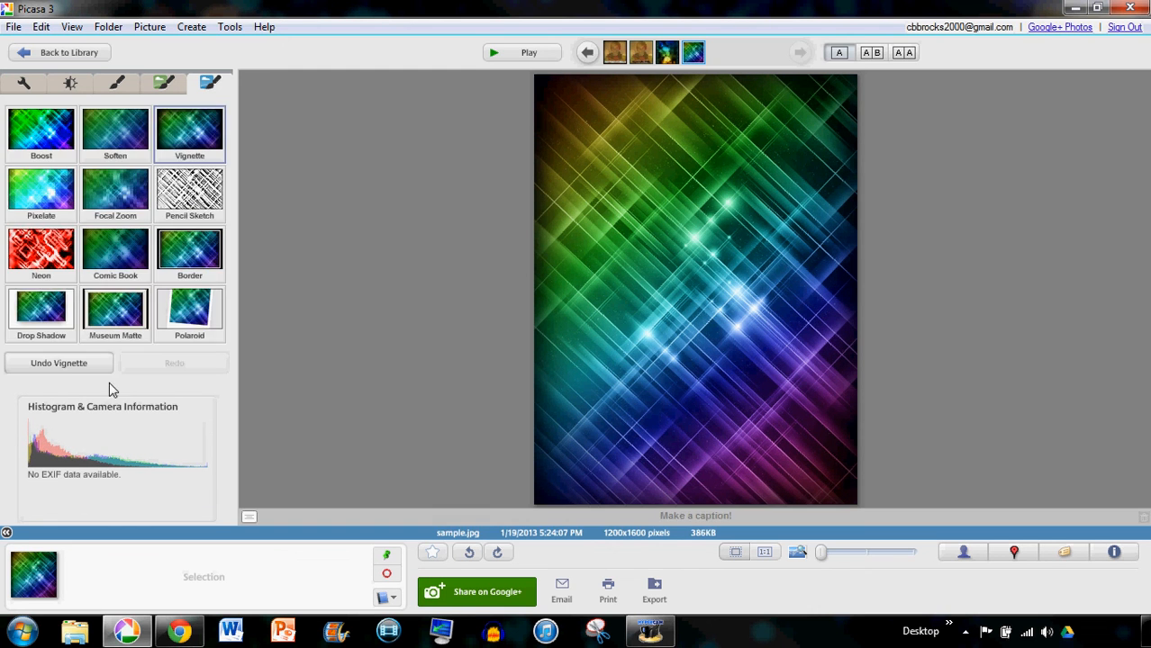
Step: Add the channel name as text on the image in the Amsterdam Graffiti font
{"action": "left_click", "coordinate": [83, 91]}
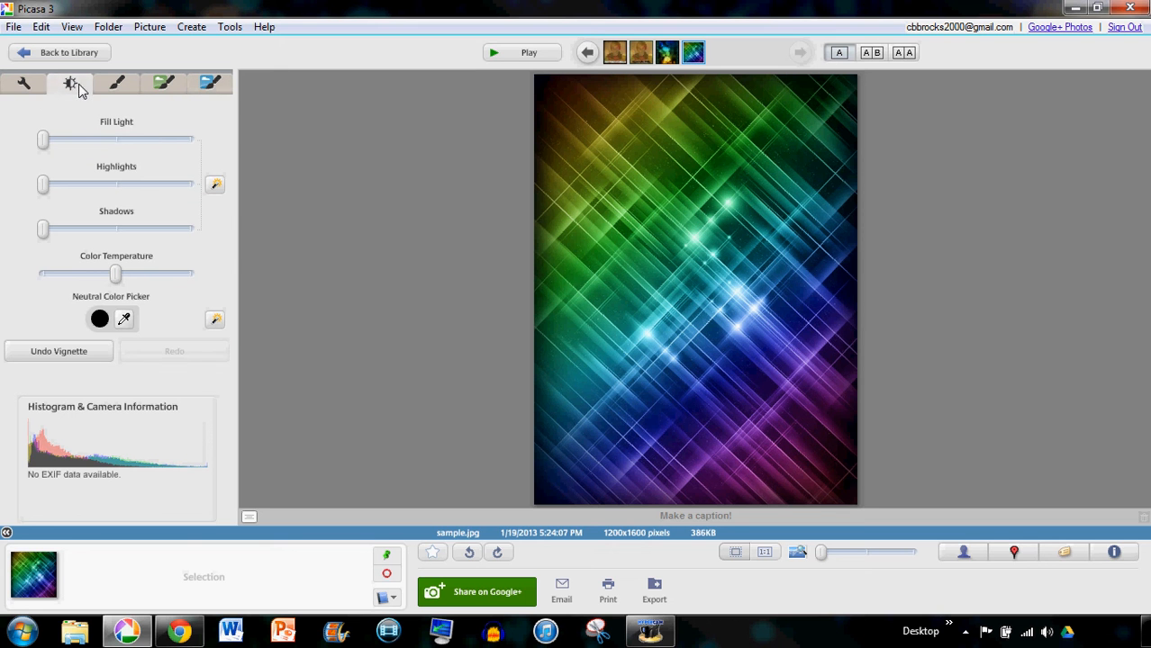
{"action": "left_click", "coordinate": [27, 88]}
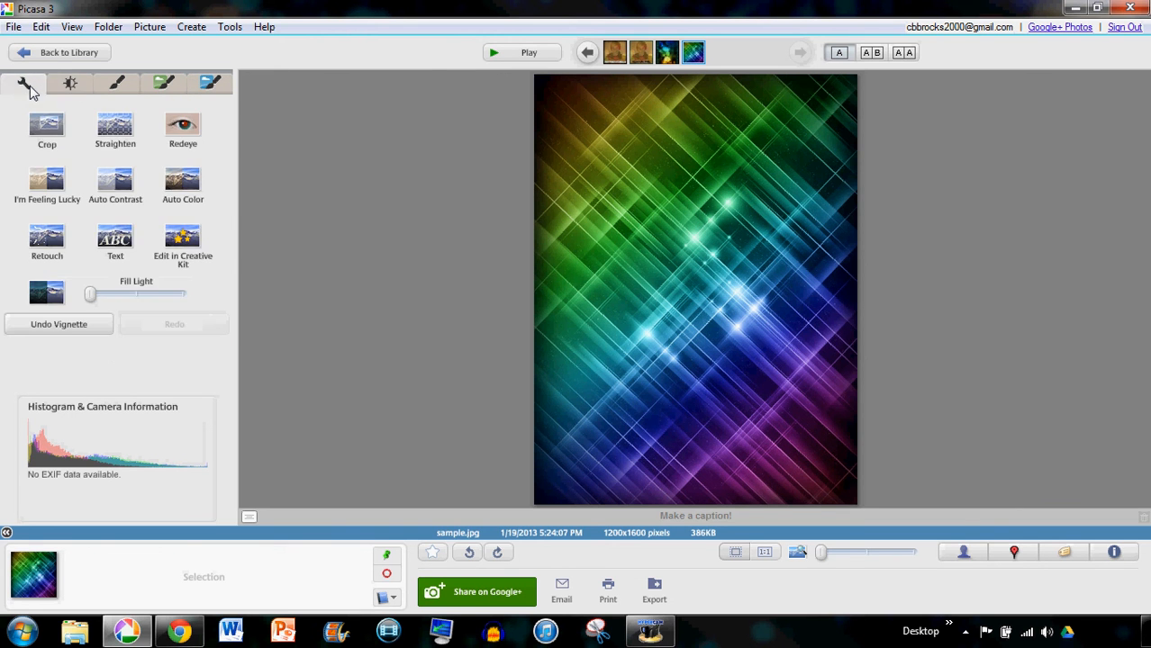
{"action": "left_click", "coordinate": [114, 249]}
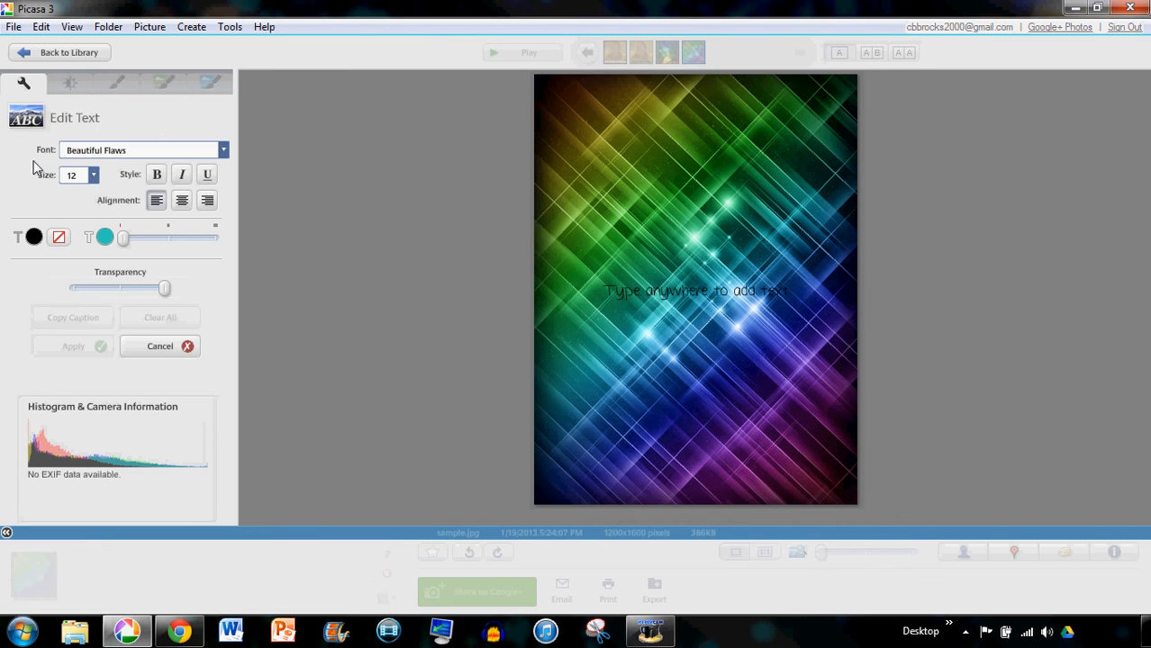
{"action": "left_click", "coordinate": [222, 149]}
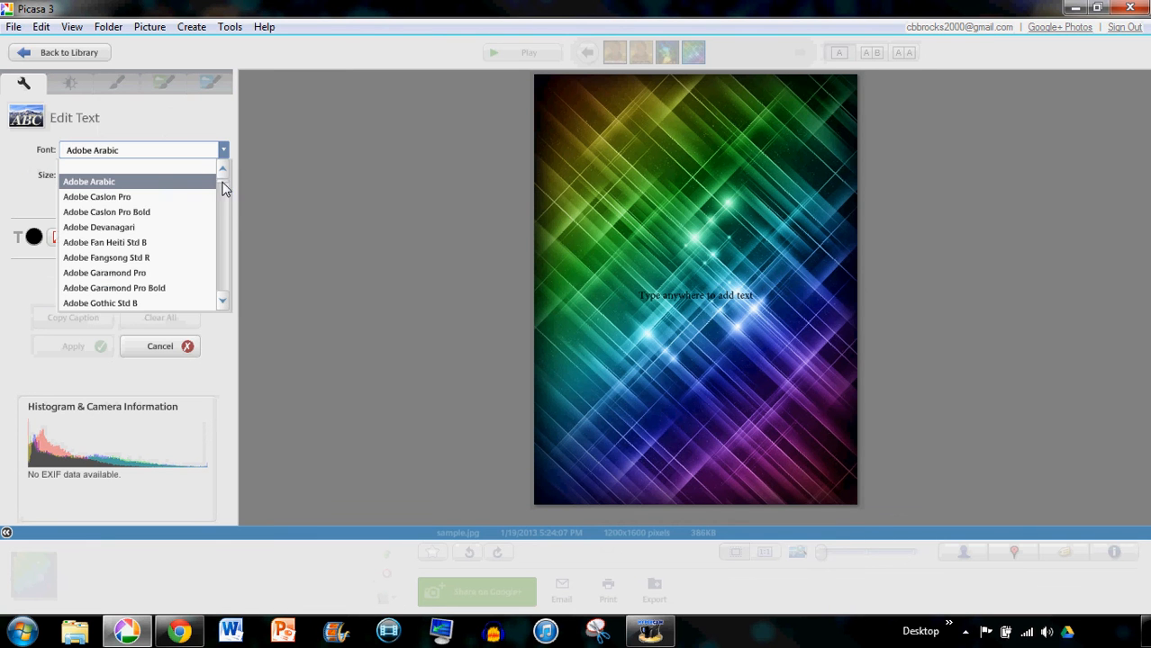
{"action": "mouse_move", "coordinate": [223, 189]}
{"action": "left_mouse_down"}
{"action": "mouse_move", "coordinate": [223, 208]}
{"action": "mouse_move", "coordinate": [226, 188]}
{"action": "left_mouse_up"}
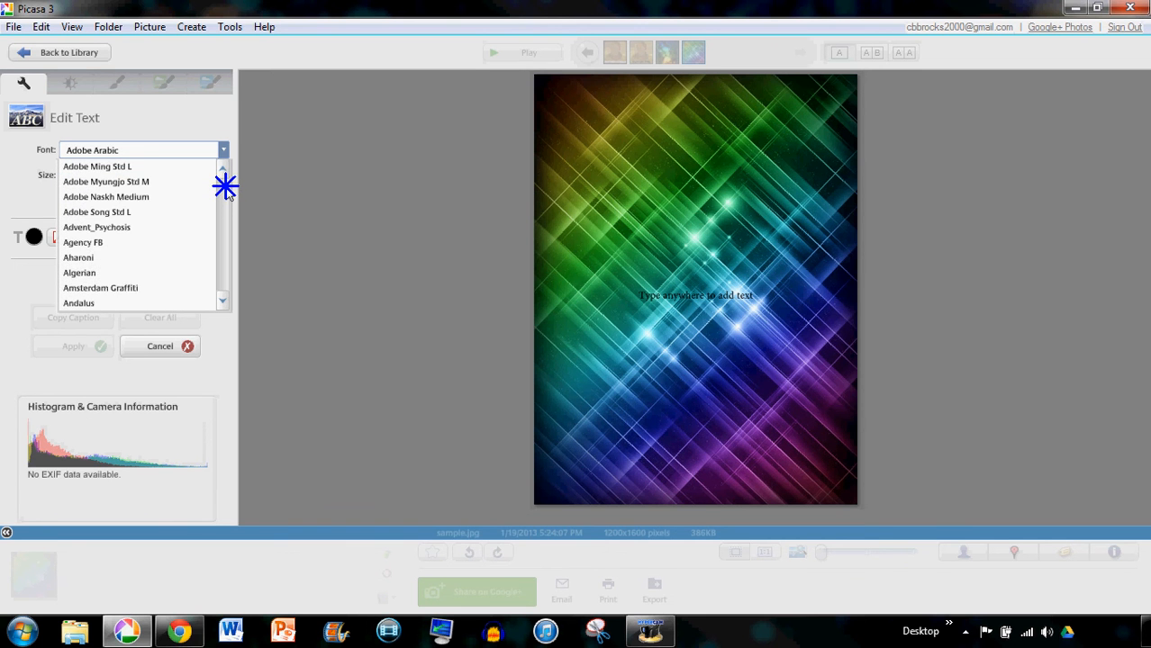
{"action": "left_click", "coordinate": [165, 288]}
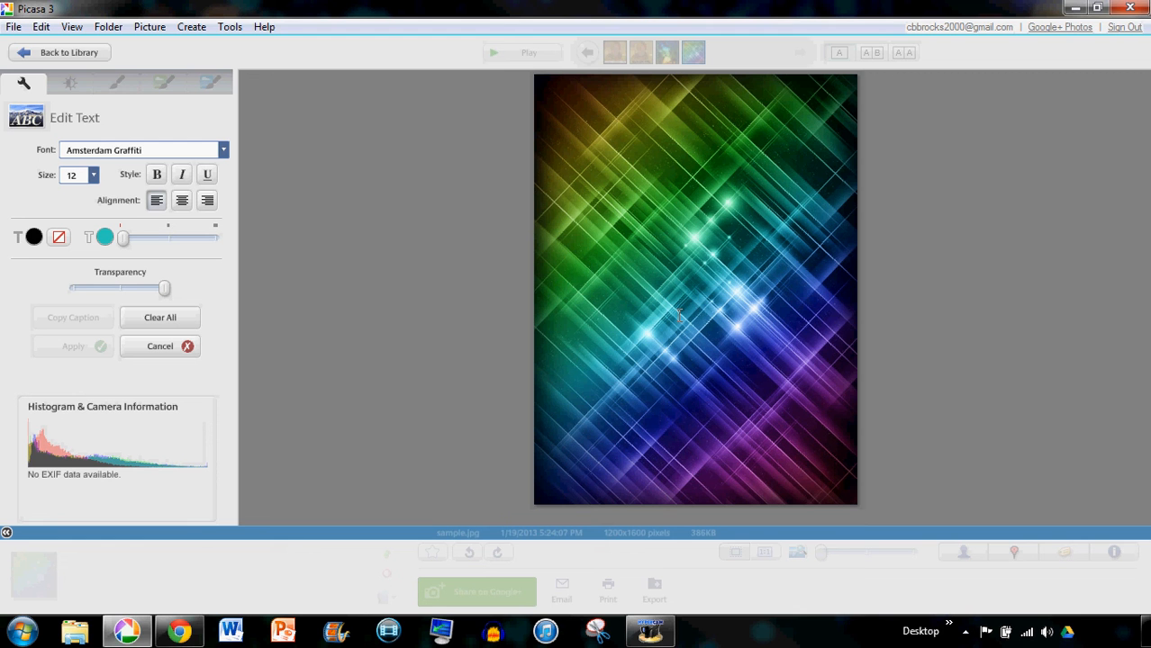
{"action": "type", "text": "cbbrocks"}
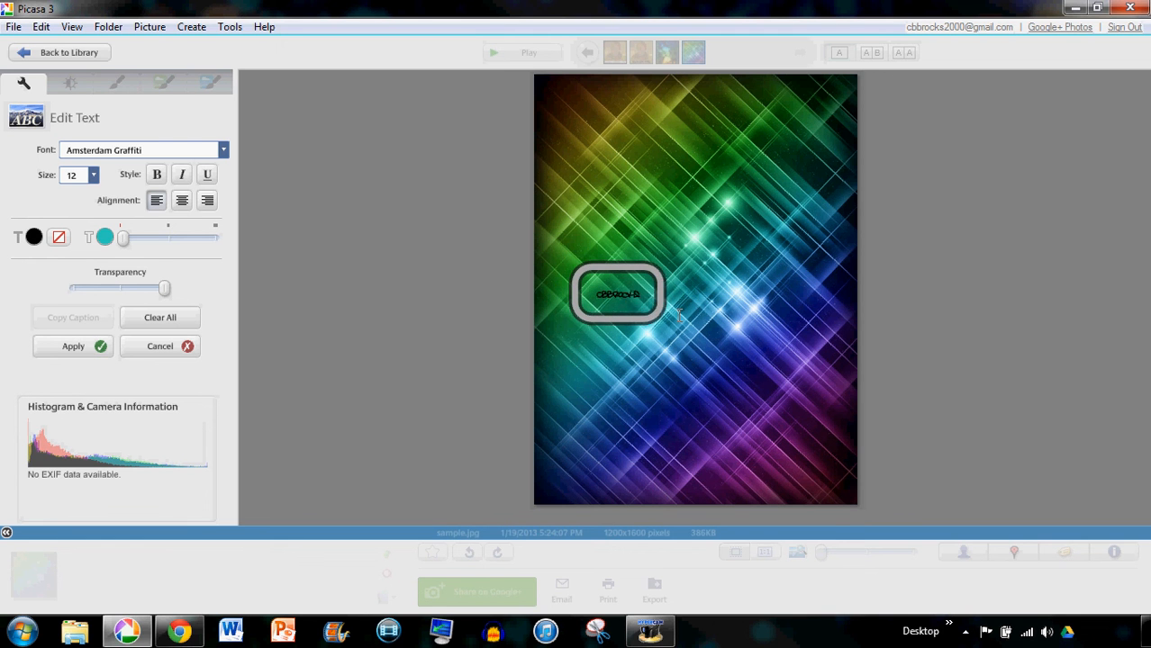
{"action": "type", "text": "2000"}
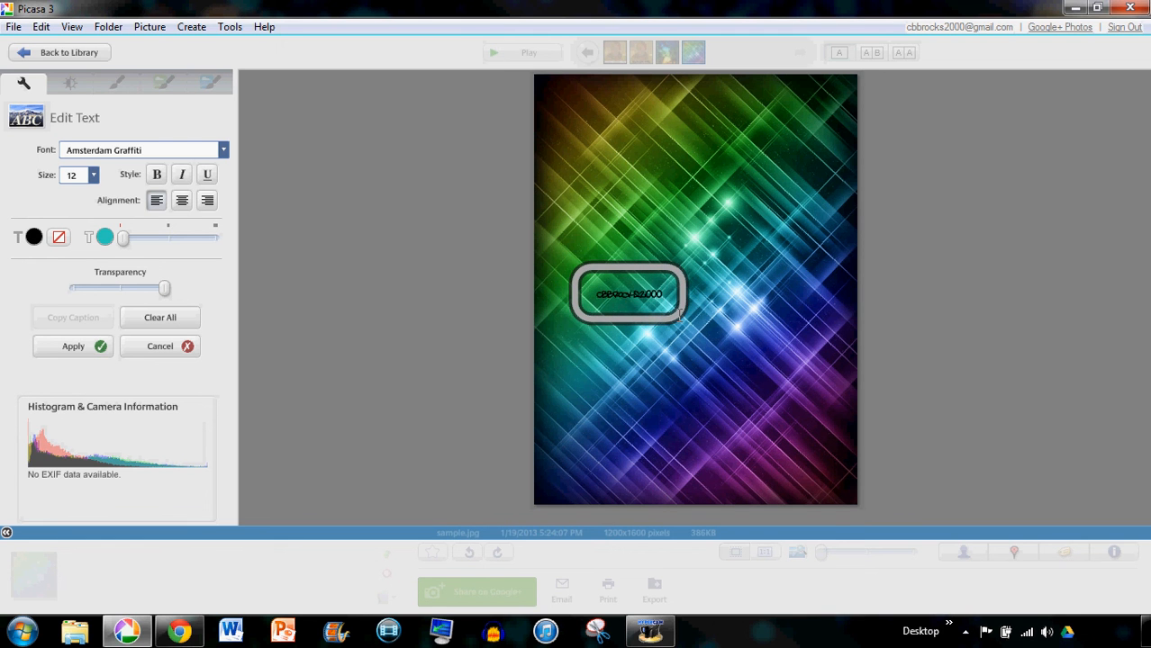
Step: Rotate the text to 90°, enlarge it to nearly the image's full height, and place it along the image's left edge
{"action": "mouse_move", "coordinate": [641, 303]}
{"action": "left_click_drag", "start_coordinate": [698, 293], "coordinate": [632, 20]}
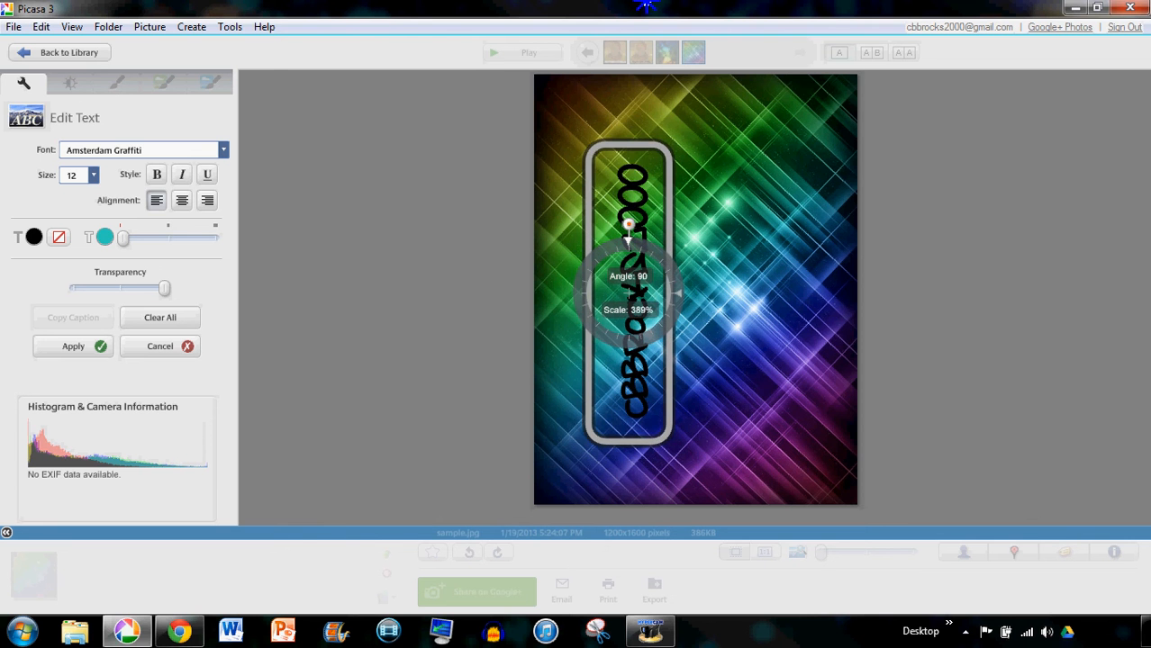
{"action": "left_click_drag", "start_coordinate": [632, 225], "coordinate": [618, 185]}
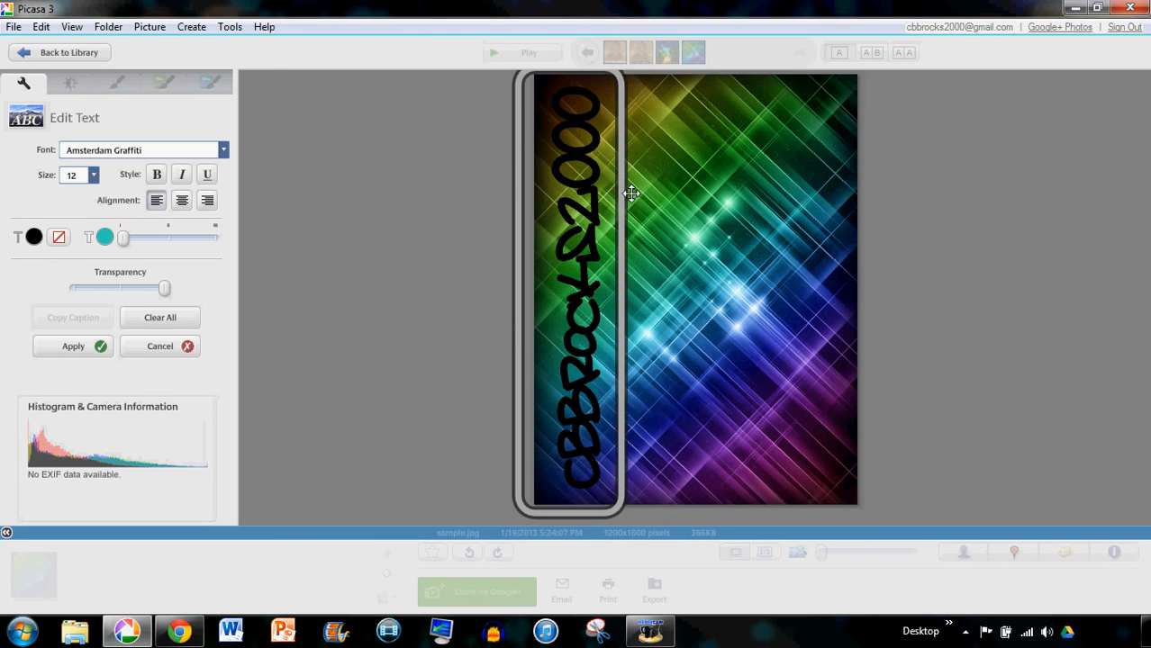
{"action": "left_click_drag", "start_coordinate": [619, 198], "coordinate": [615, 200]}
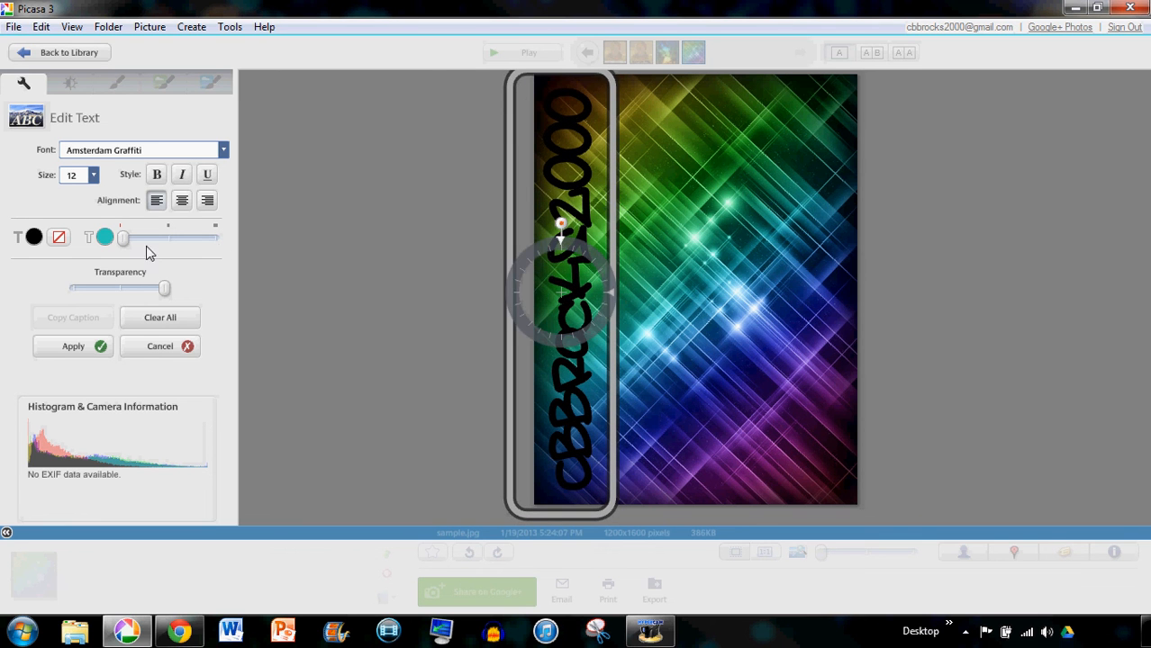
Step: Give the vertical text a yellow-orange outline and a black fill
{"action": "left_click", "coordinate": [104, 237]}
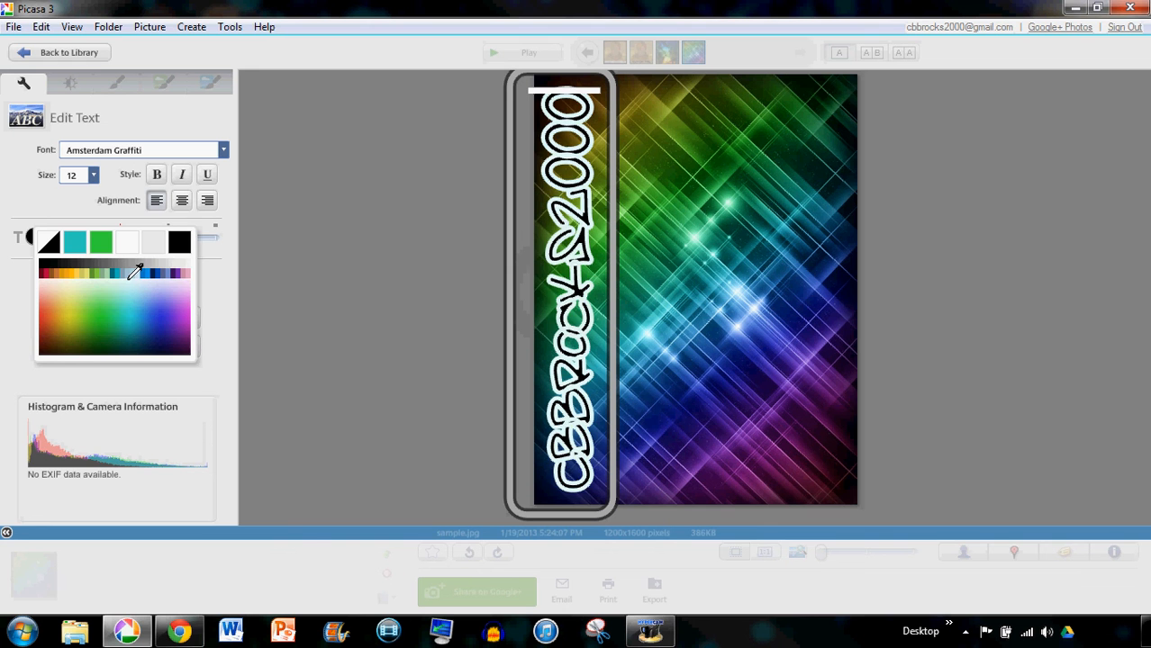
{"action": "left_click", "coordinate": [72, 272]}
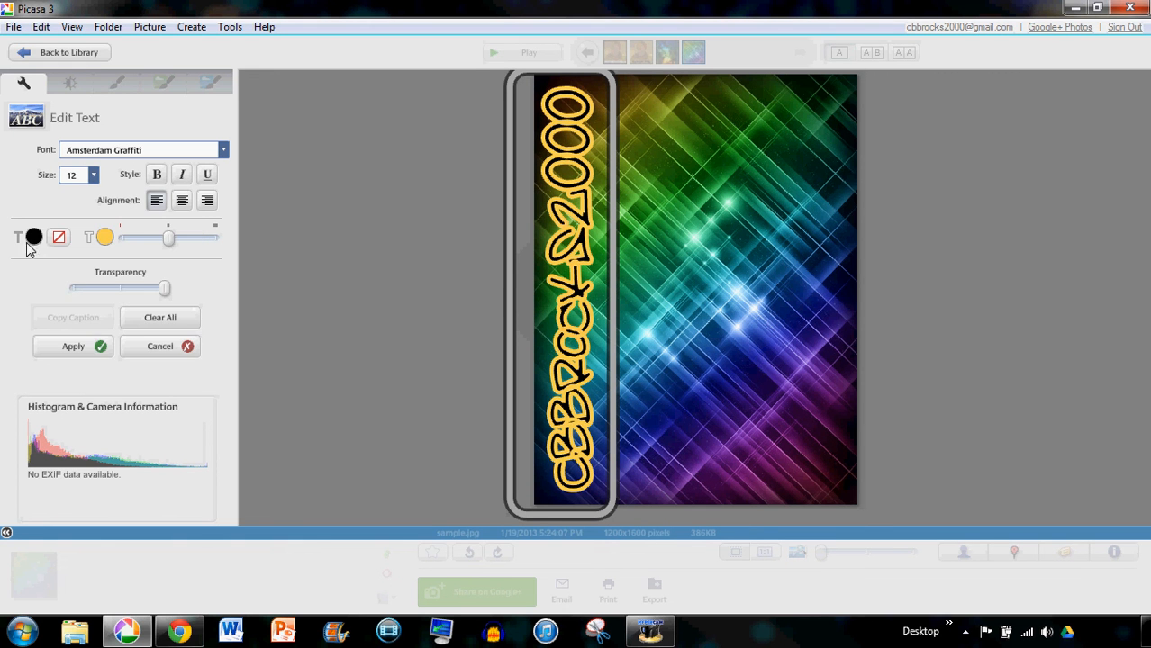
{"action": "left_click", "coordinate": [30, 240]}
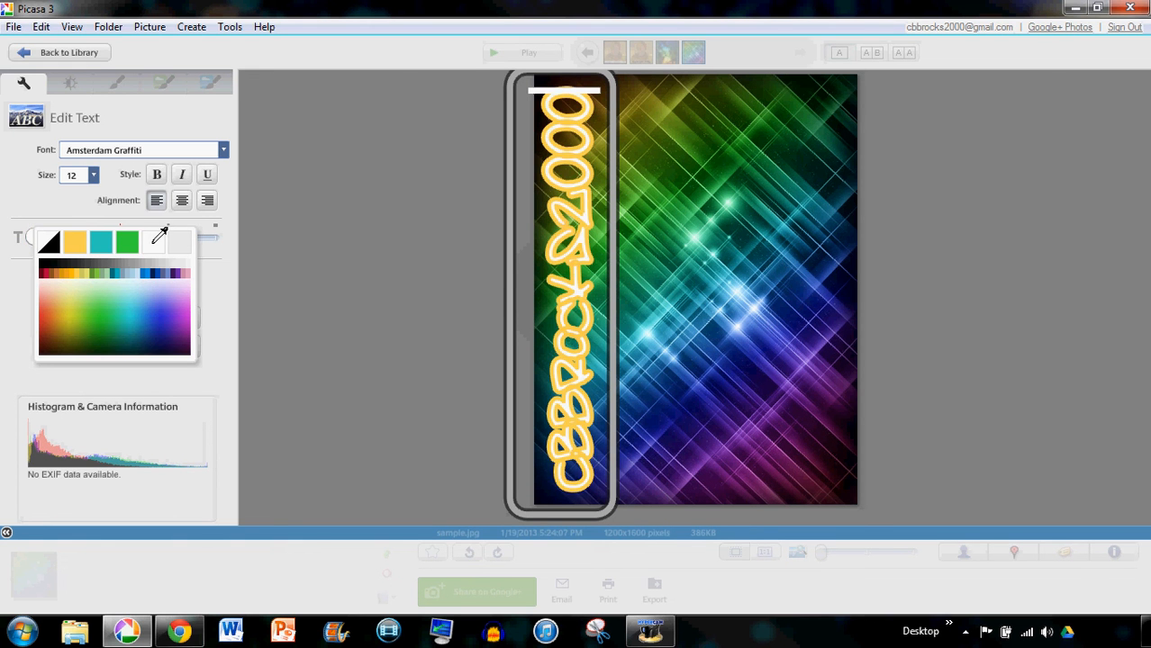
{"action": "left_click", "coordinate": [48, 241]}
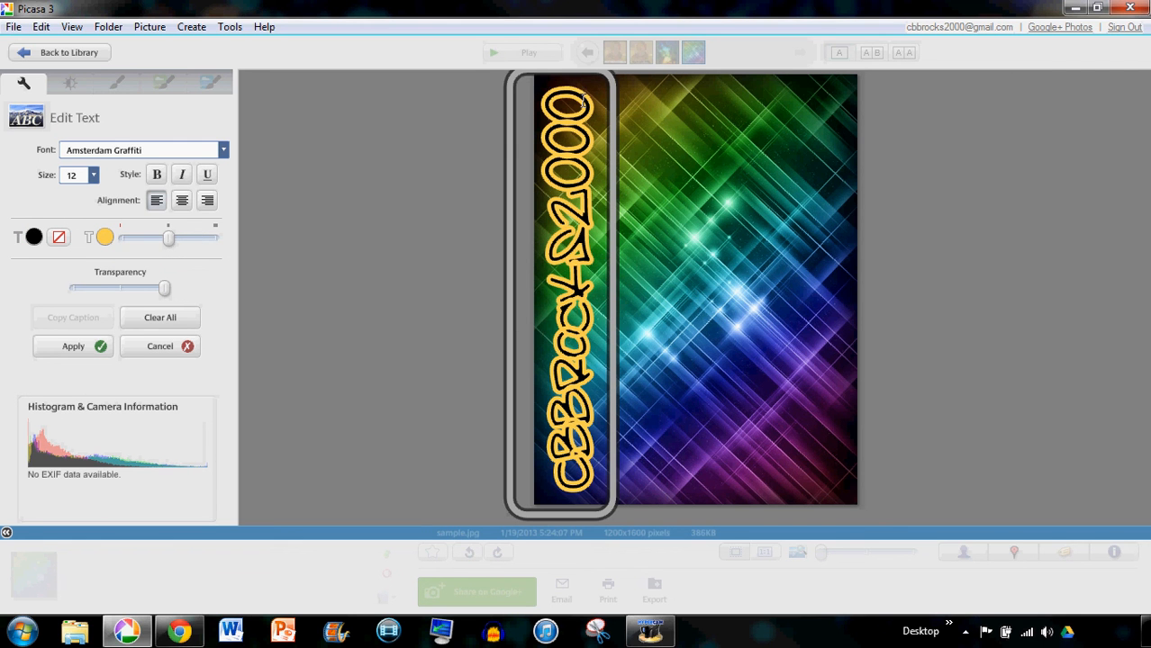
Step: Add the channel name a second time, turned to read downward and enlarged along the image's right edge
{"action": "left_click", "coordinate": [686, 236]}
{"action": "type", "text": "cbbrocks2000"}
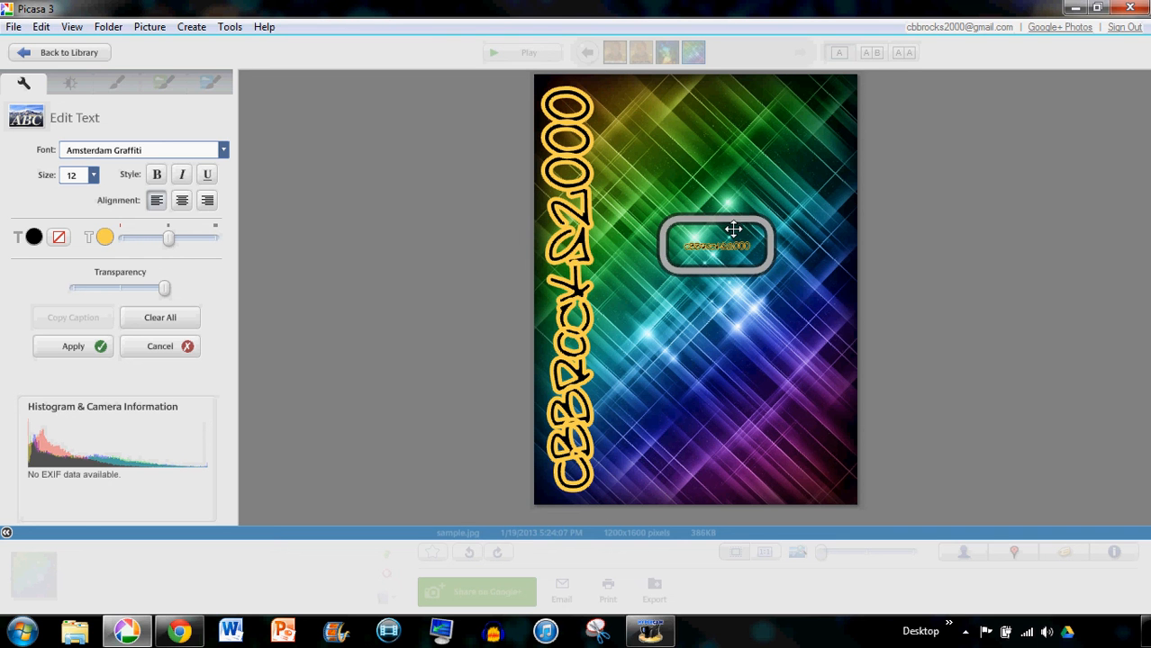
{"action": "left_click_drag", "start_coordinate": [786, 243], "coordinate": [720, 576]}
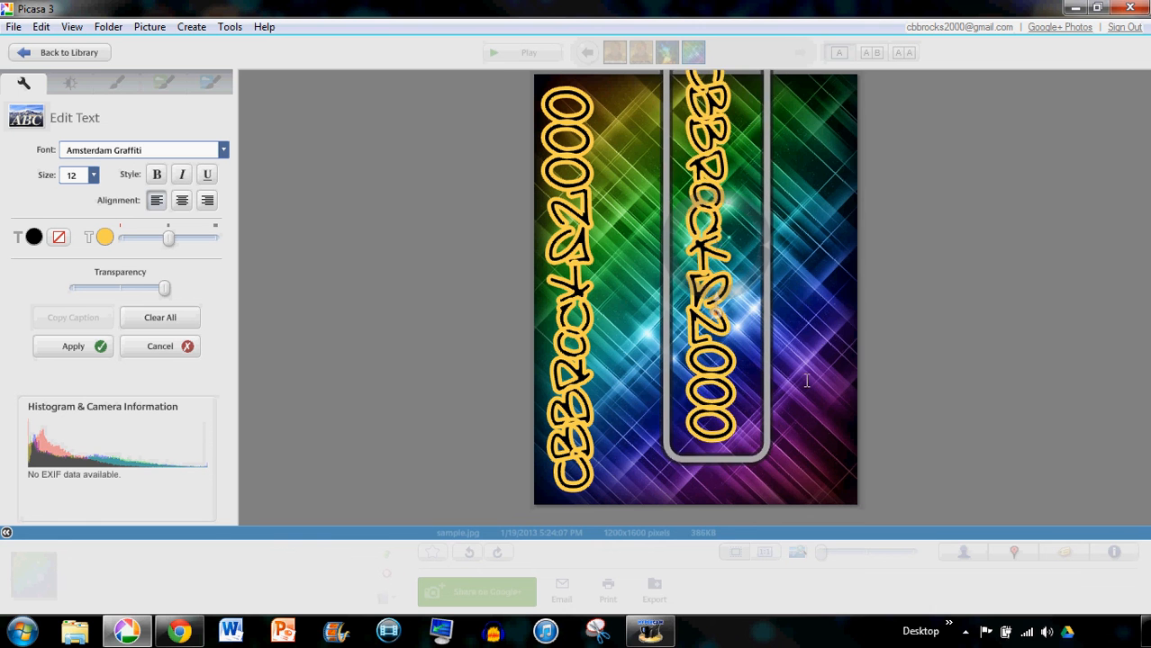
{"action": "left_click_drag", "start_coordinate": [763, 355], "coordinate": [877, 438]}
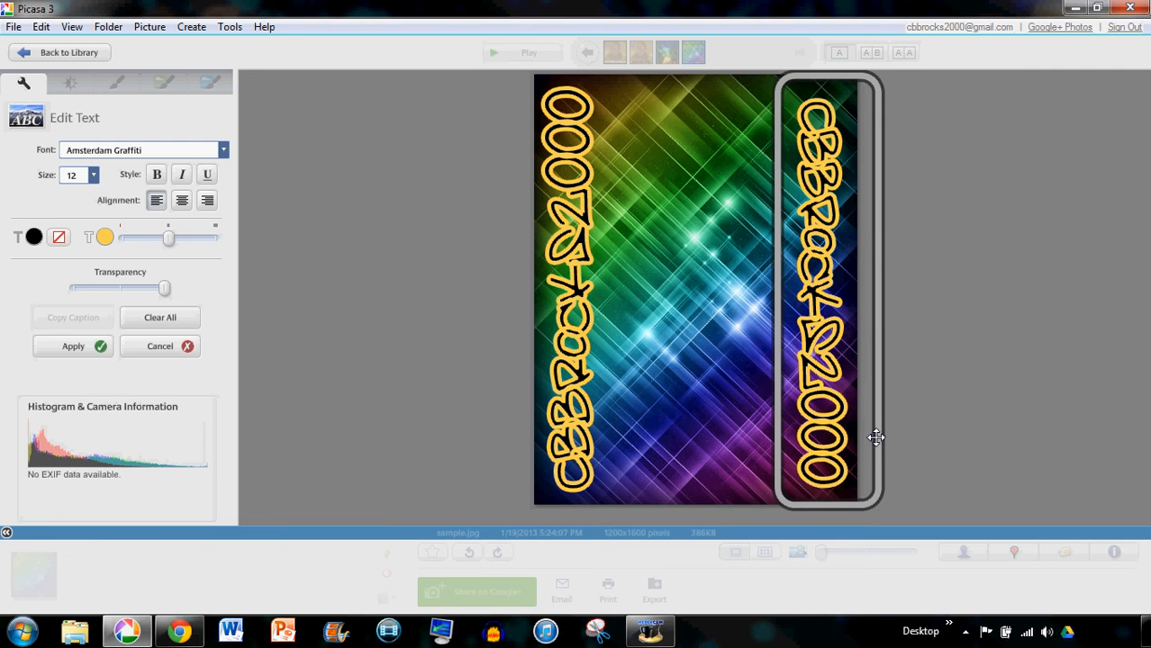
Step: Enlarge the right-hand text slightly to match the left one and apply both texts to the image
{"action": "left_click", "coordinate": [936, 403]}
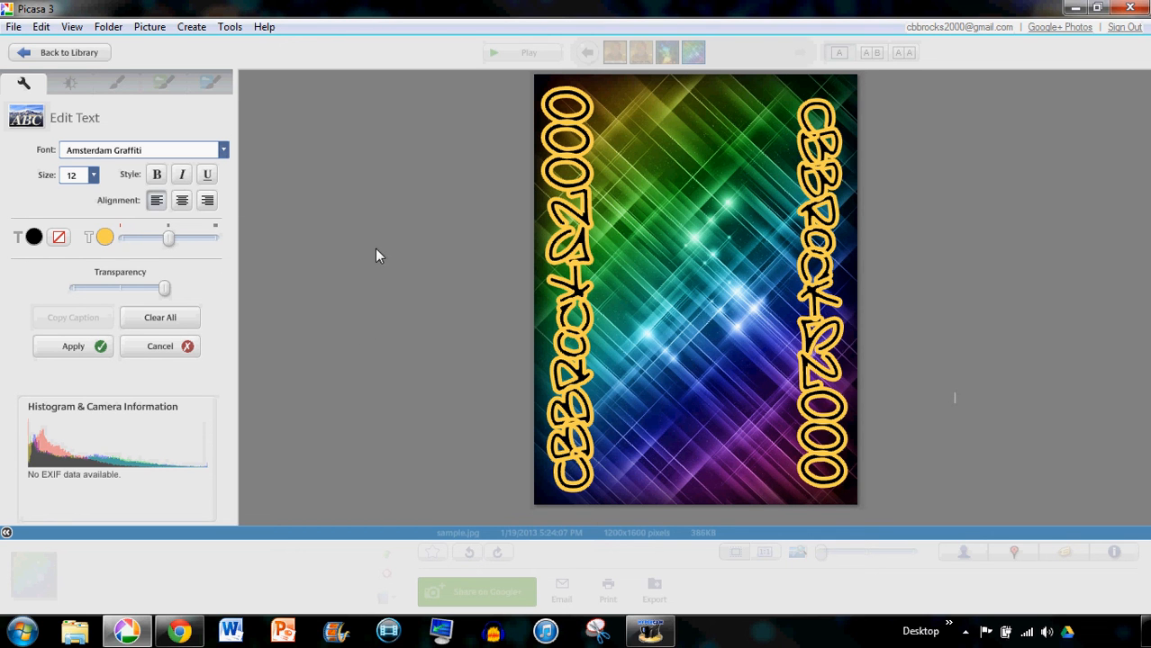
{"action": "left_click", "coordinate": [816, 398]}
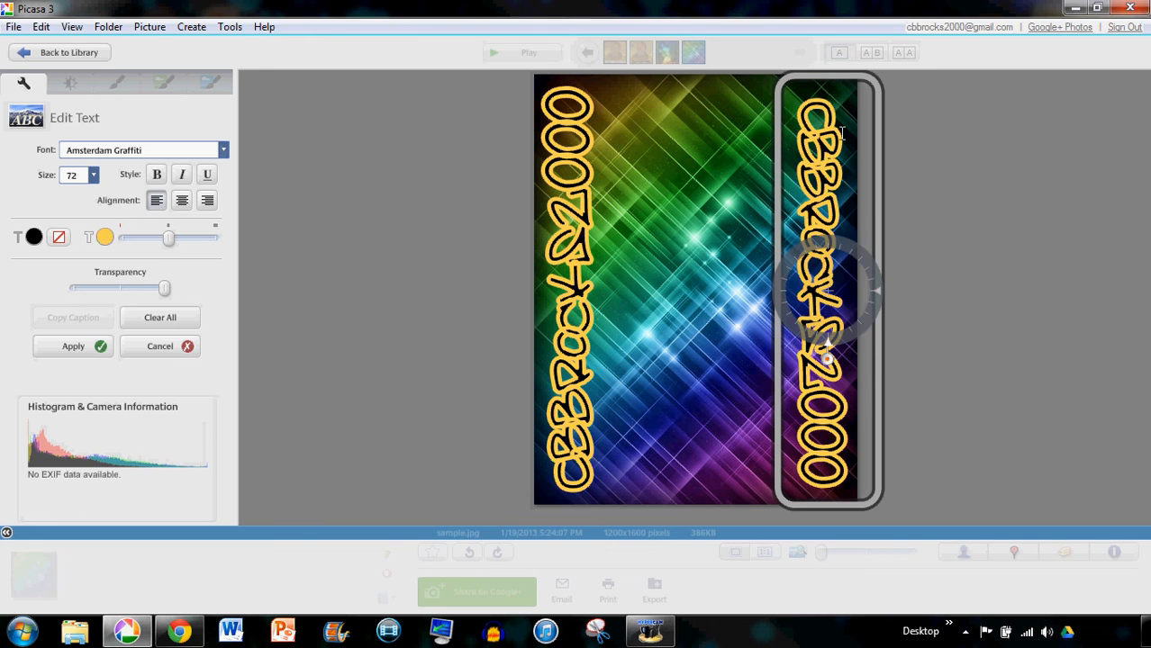
{"action": "left_click_drag", "start_coordinate": [828, 354], "coordinate": [829, 356]}
{"action": "left_click", "coordinate": [919, 400]}
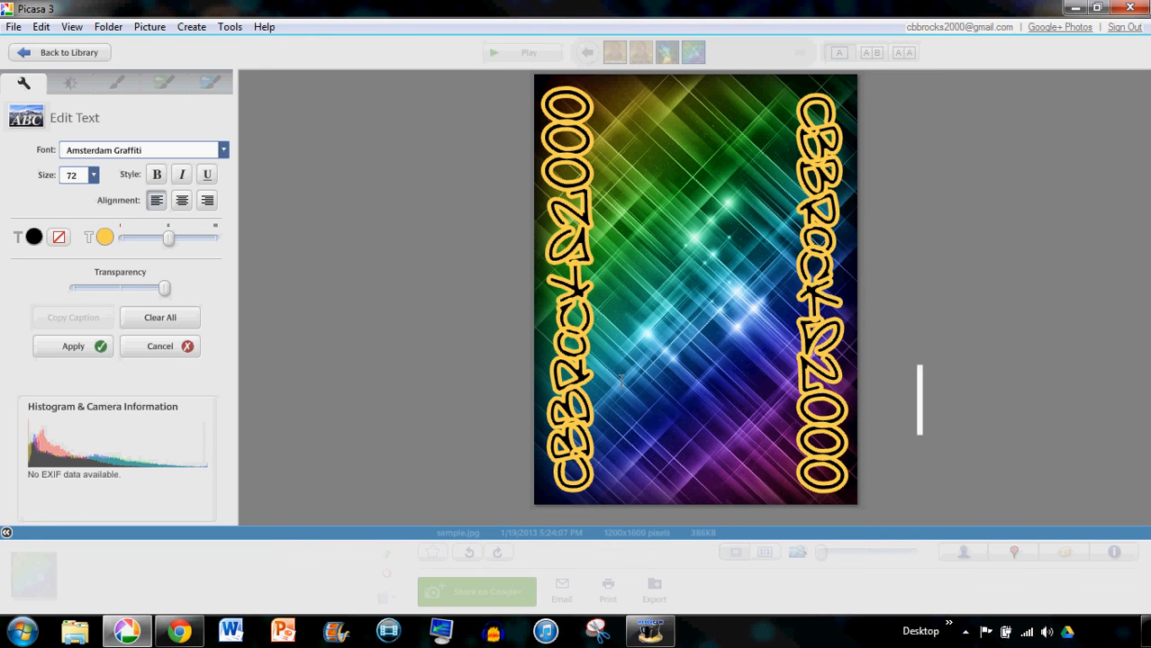
{"action": "left_click", "coordinate": [73, 348]}
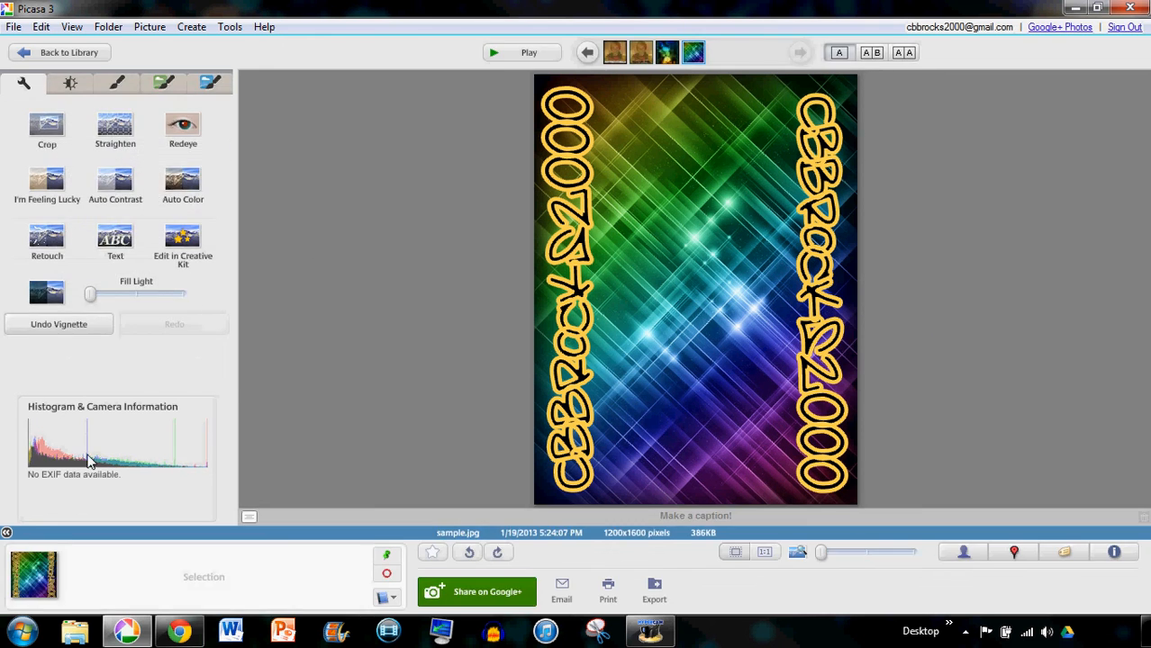
Step: Return to the photo library and save the changes to the edited sample.jpg image to disk
{"action": "left_click", "coordinate": [94, 54]}
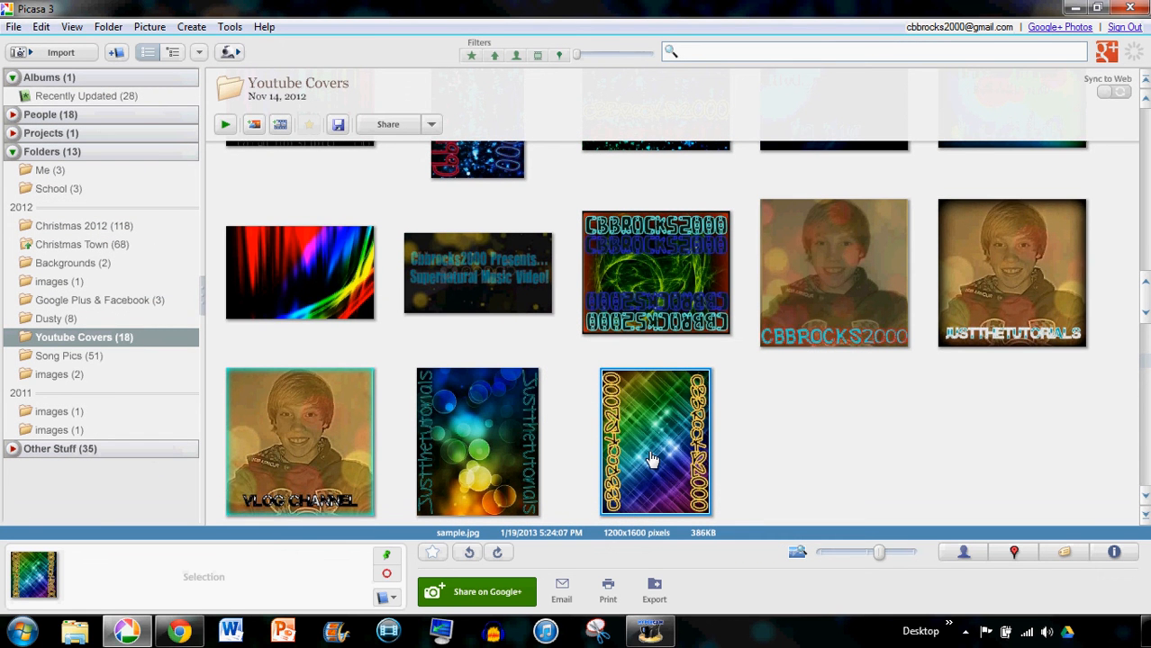
{"action": "key", "text": "ctrl+s"}
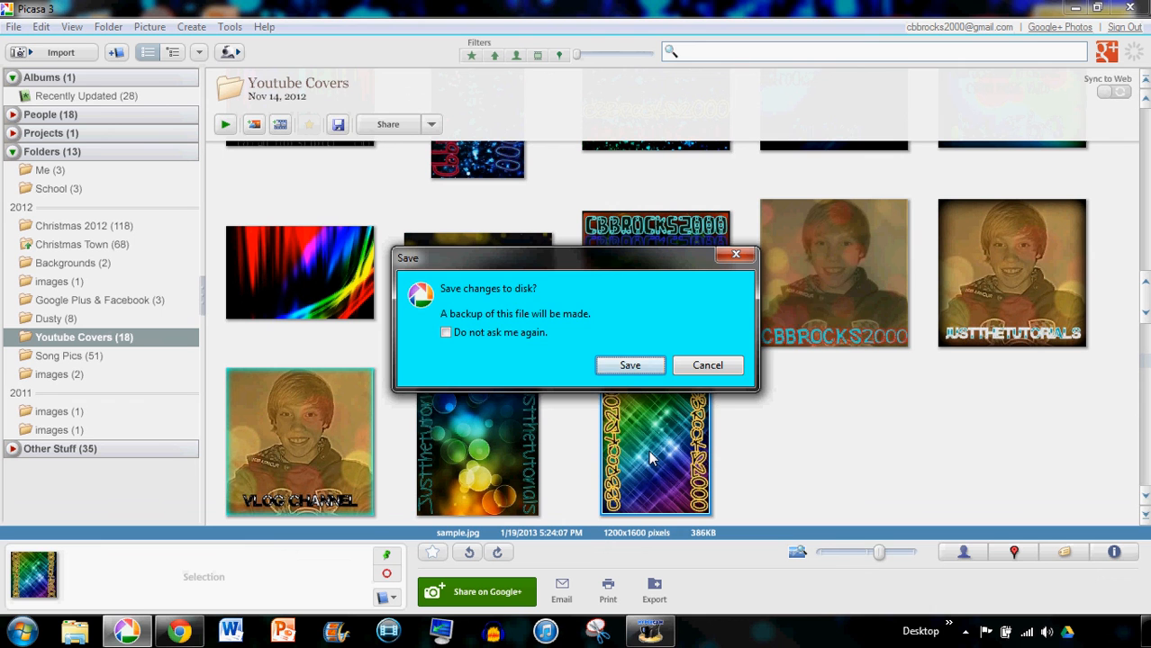
{"action": "key", "text": "Return"}
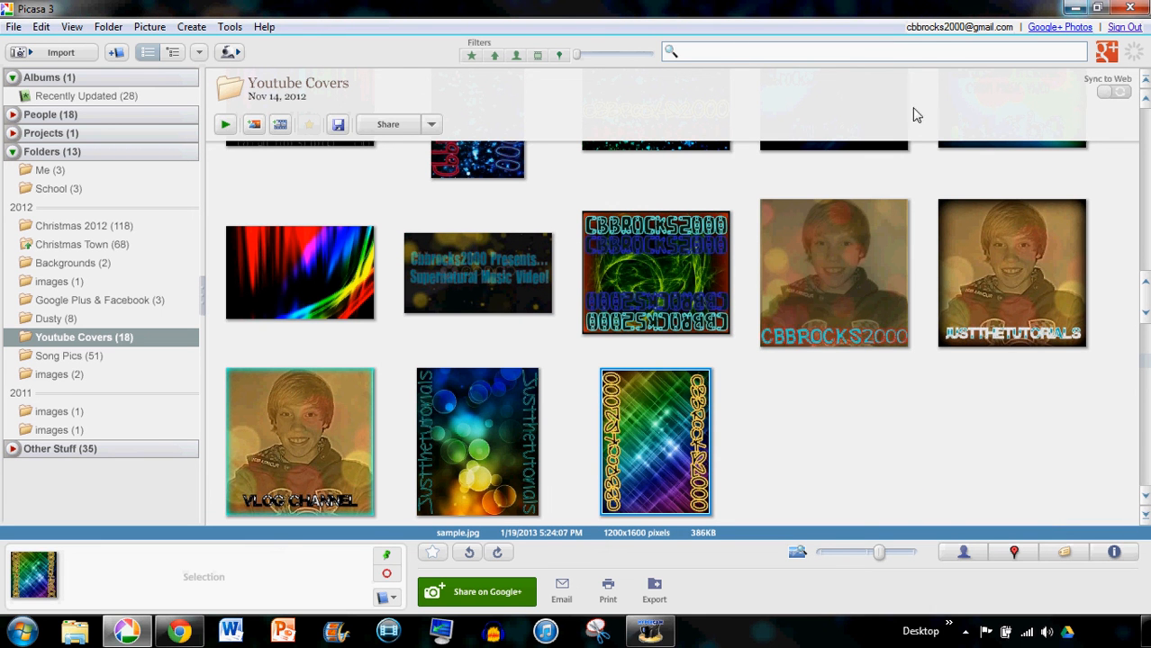
Step: Switch to Chrome, open YouTube in a new tab, and go to the settings of the account's own channel
{"action": "mouse_move", "coordinate": [192, 635]}
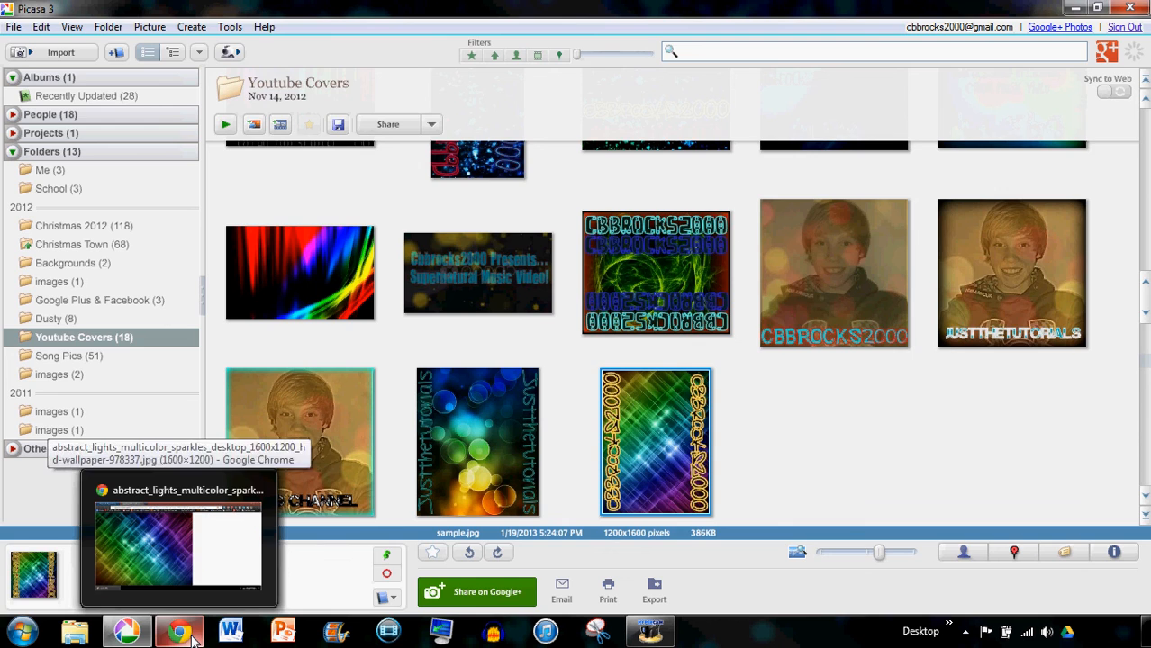
{"action": "left_click", "coordinate": [153, 531]}
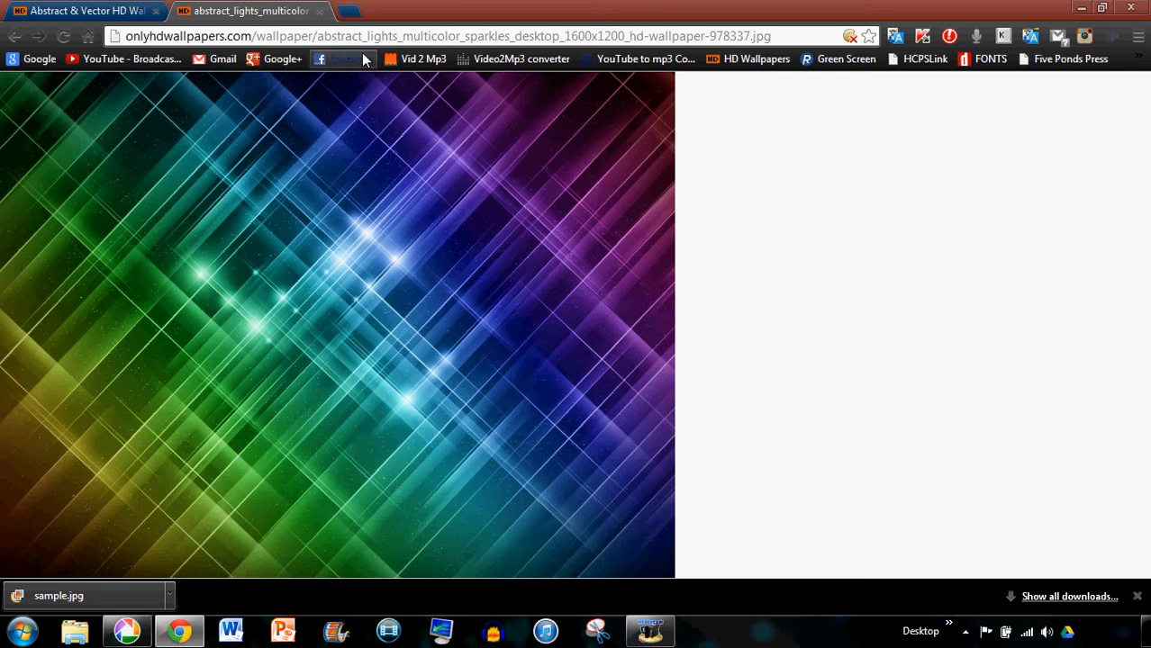
{"action": "left_click", "coordinate": [350, 10]}
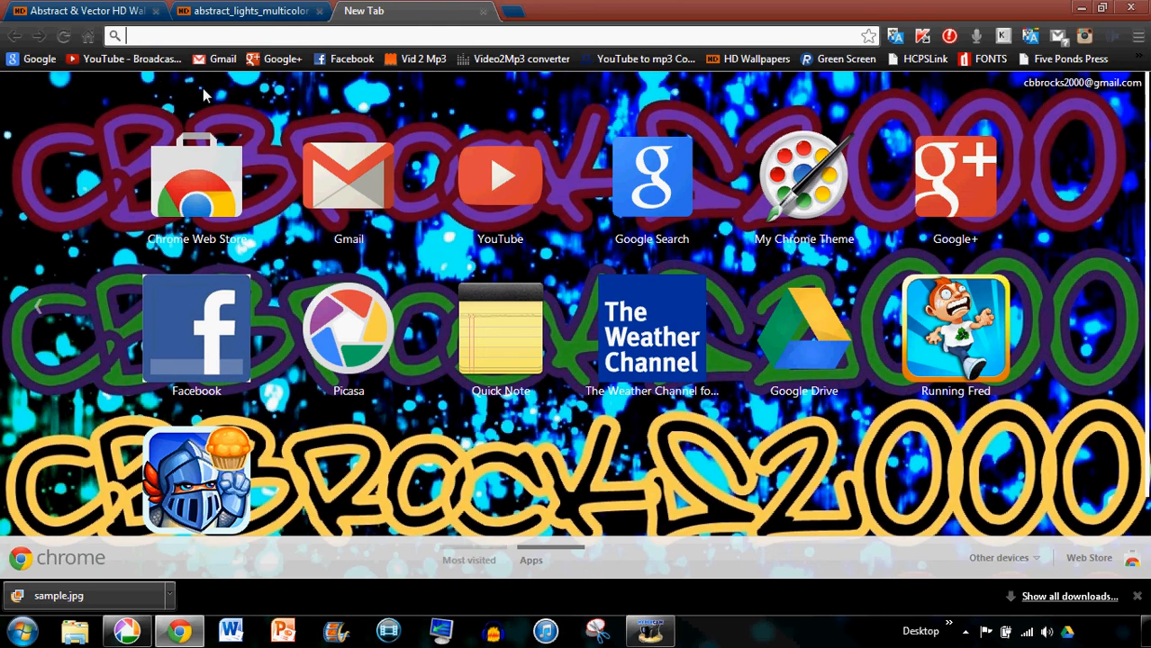
{"action": "left_click", "coordinate": [162, 59]}
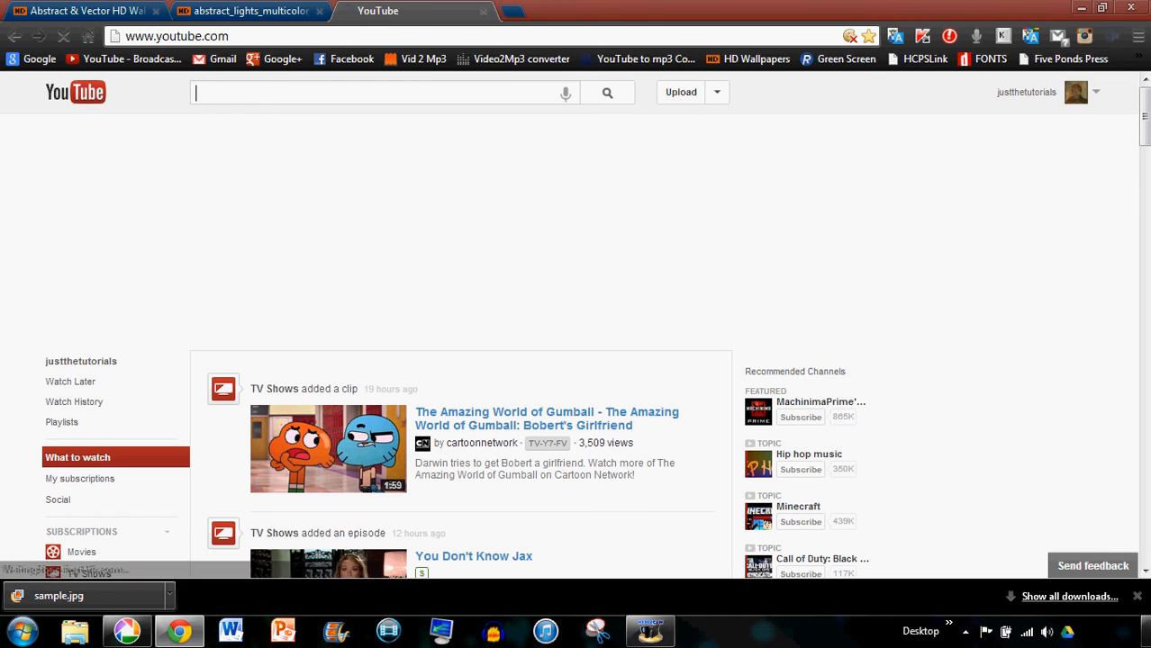
{"action": "left_click", "coordinate": [1136, 596]}
{"action": "left_click", "coordinate": [1096, 91]}
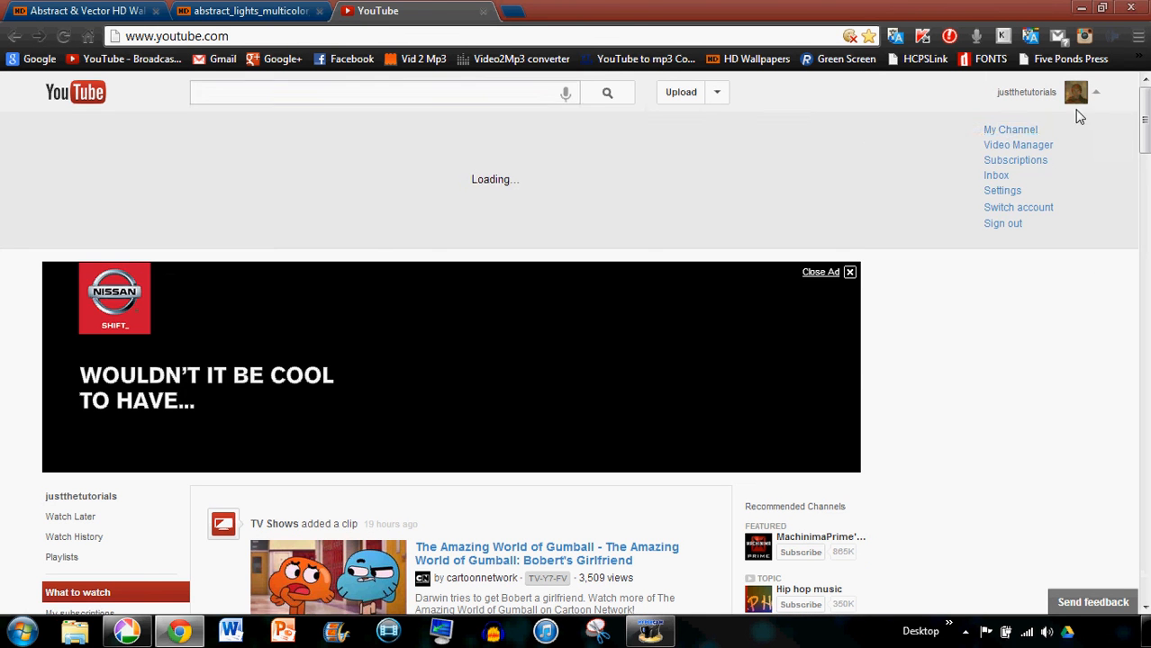
{"action": "left_click", "coordinate": [1010, 130]}
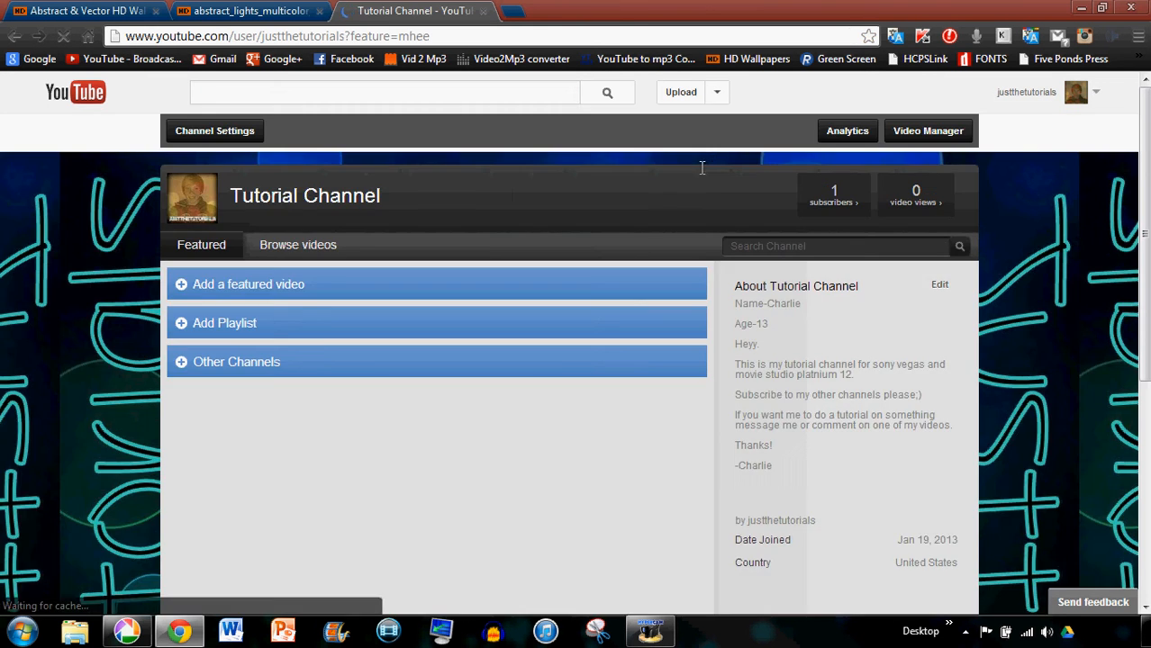
{"action": "scroll", "coordinate": [712, 167], "scroll_direction": "down", "scroll_amount": 2}
{"action": "scroll", "coordinate": [714, 172], "scroll_direction": "down", "scroll_amount": 3}
{"action": "scroll", "coordinate": [717, 177], "scroll_direction": "up", "scroll_amount": 5}
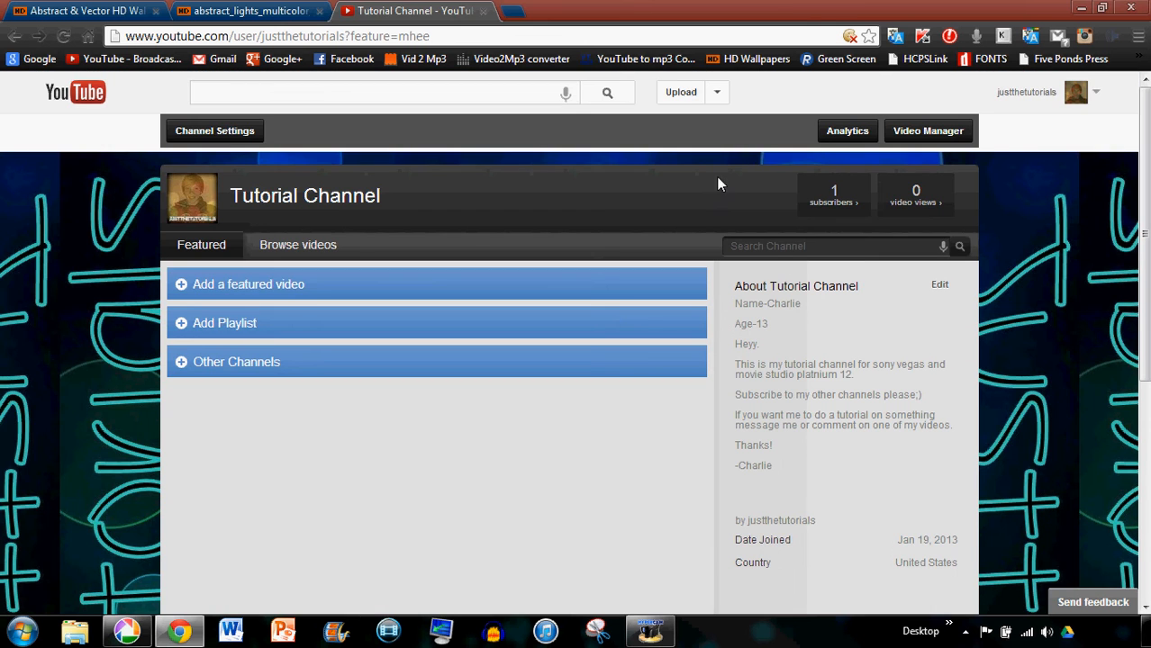
{"action": "left_click", "coordinate": [236, 139]}
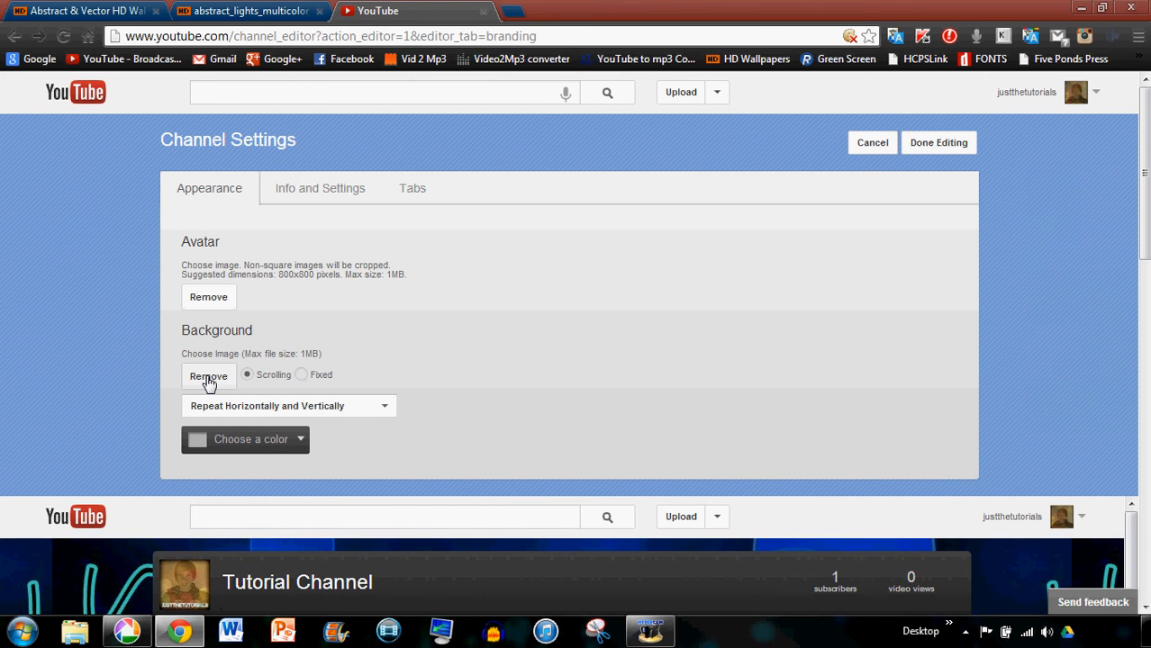
Step: Replace the channel background with the sample image from the Youtube Covers folder
{"action": "left_click", "coordinate": [208, 383]}
{"action": "left_click", "coordinate": [210, 380]}
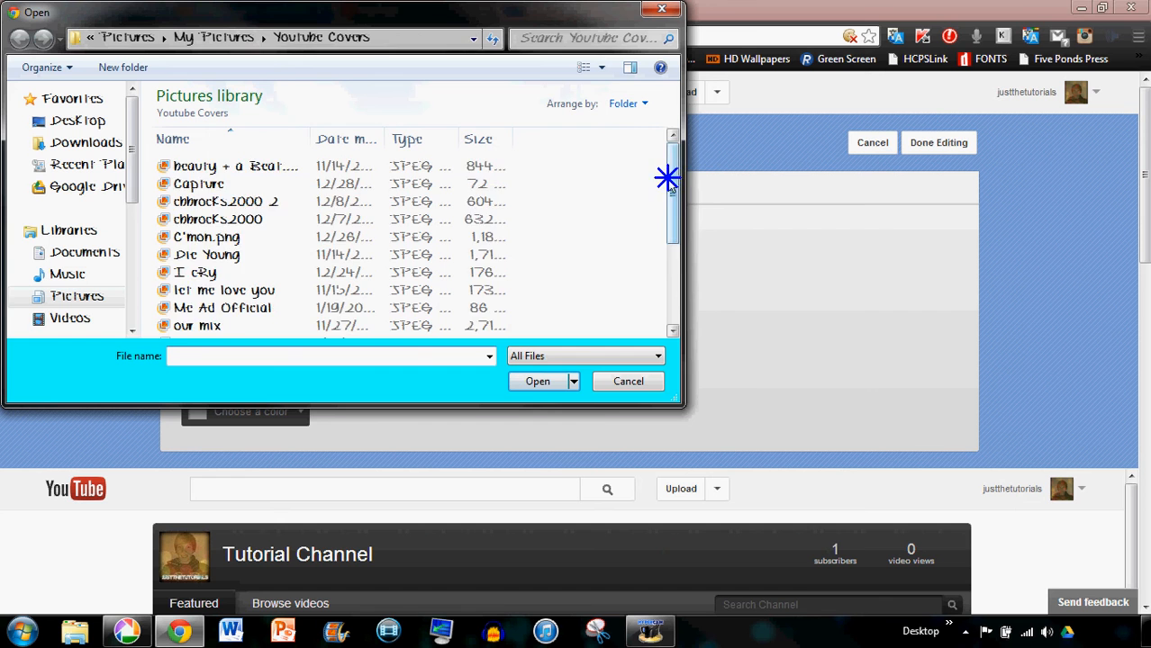
{"action": "left_click_drag", "start_coordinate": [668, 175], "coordinate": [668, 262]}
{"action": "double_click", "coordinate": [355, 209]}
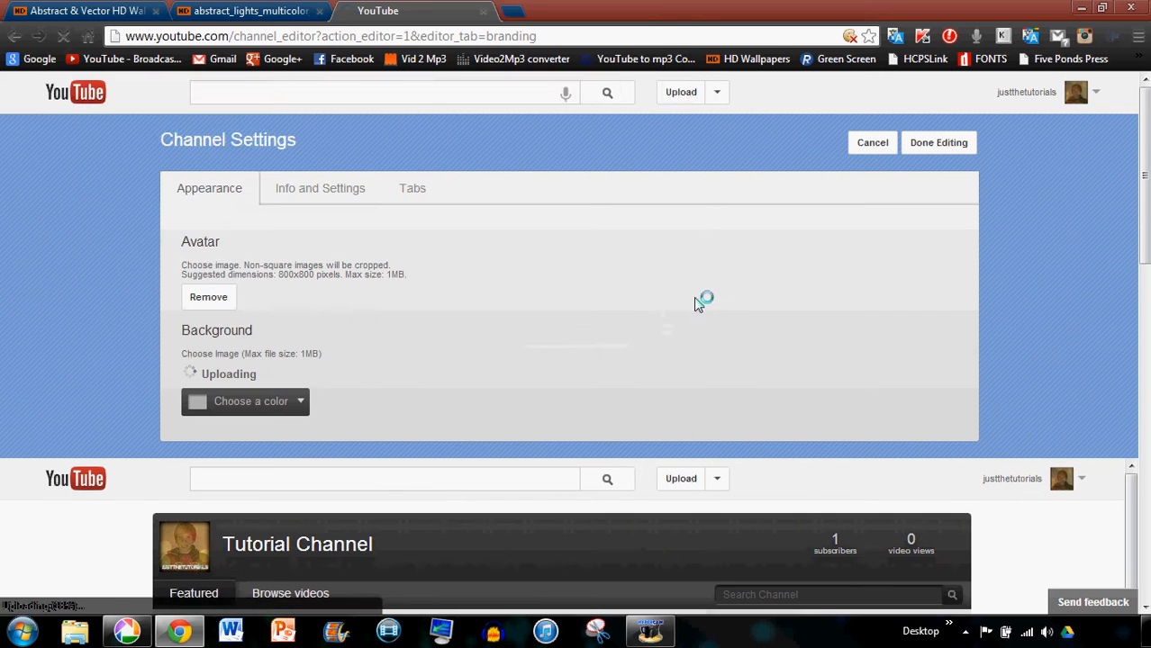
Step: Examine how the uploaded background repeats around the content in the channel preview
{"action": "scroll", "coordinate": [693, 297], "scroll_direction": "down", "scroll_amount": 3}
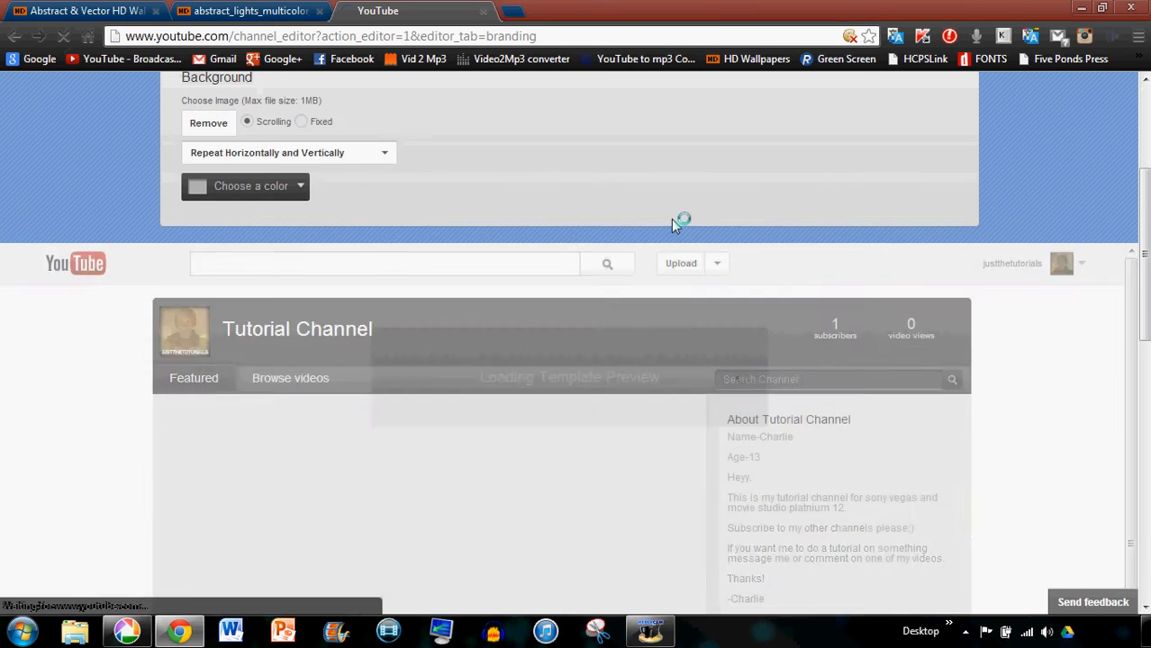
{"action": "scroll", "coordinate": [665, 225], "scroll_direction": "down", "scroll_amount": 9}
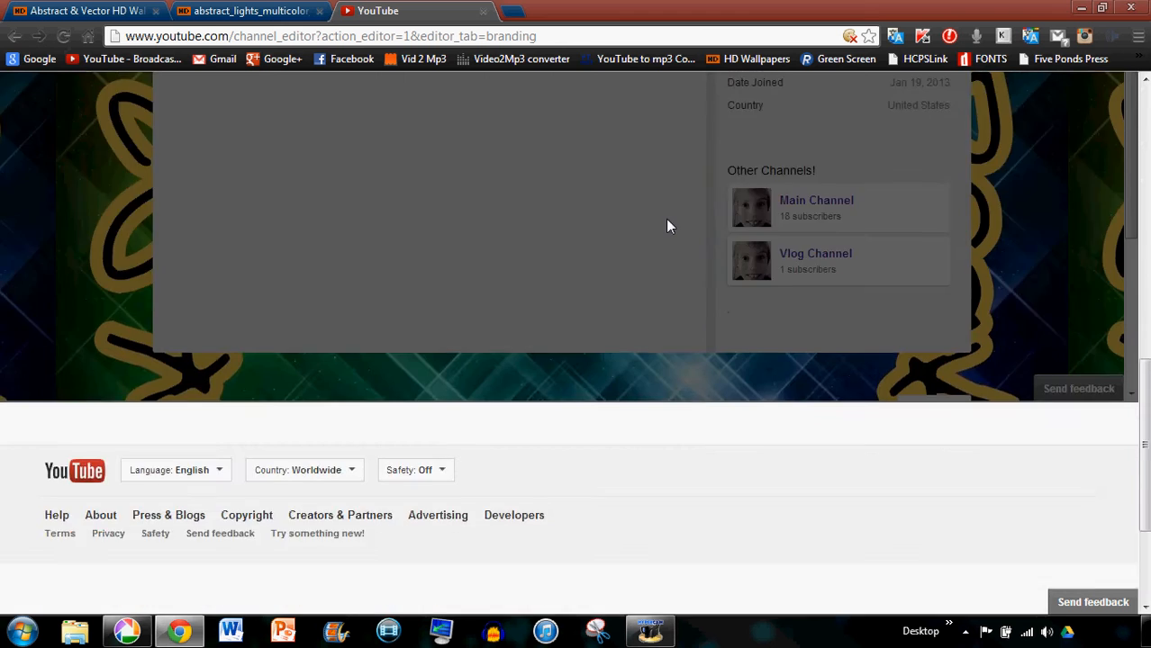
{"action": "scroll", "coordinate": [667, 226], "scroll_direction": "up", "scroll_amount": 10}
{"action": "scroll", "coordinate": [619, 105], "scroll_direction": "up", "scroll_amount": 3}
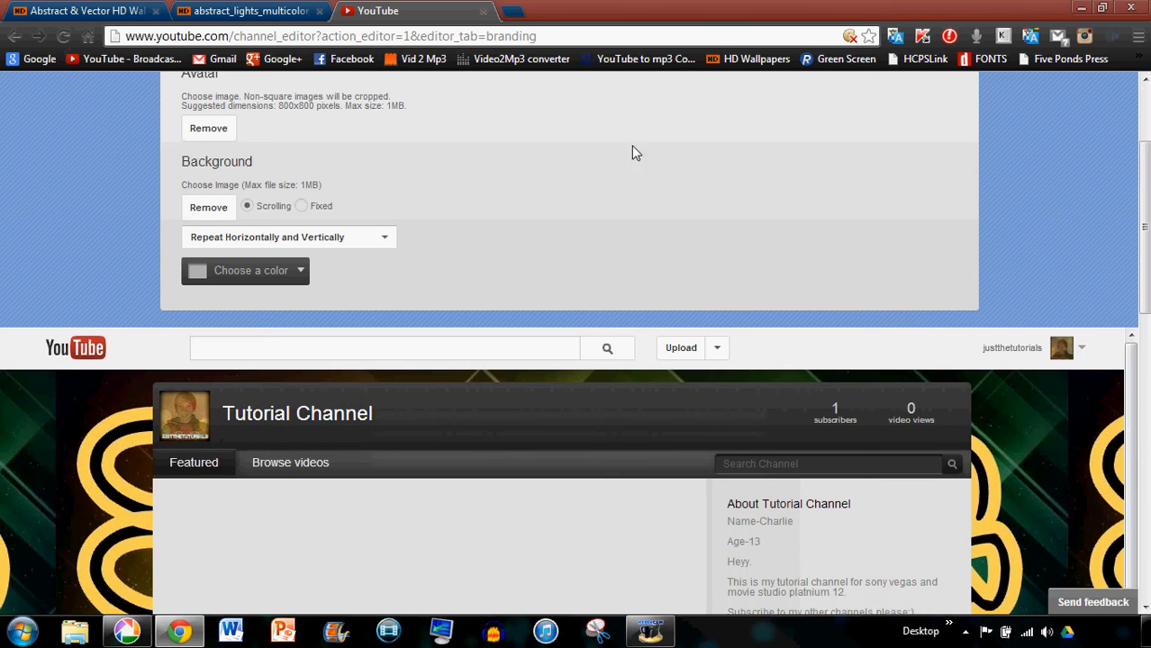
{"action": "scroll", "coordinate": [631, 170], "scroll_direction": "down", "scroll_amount": 3}
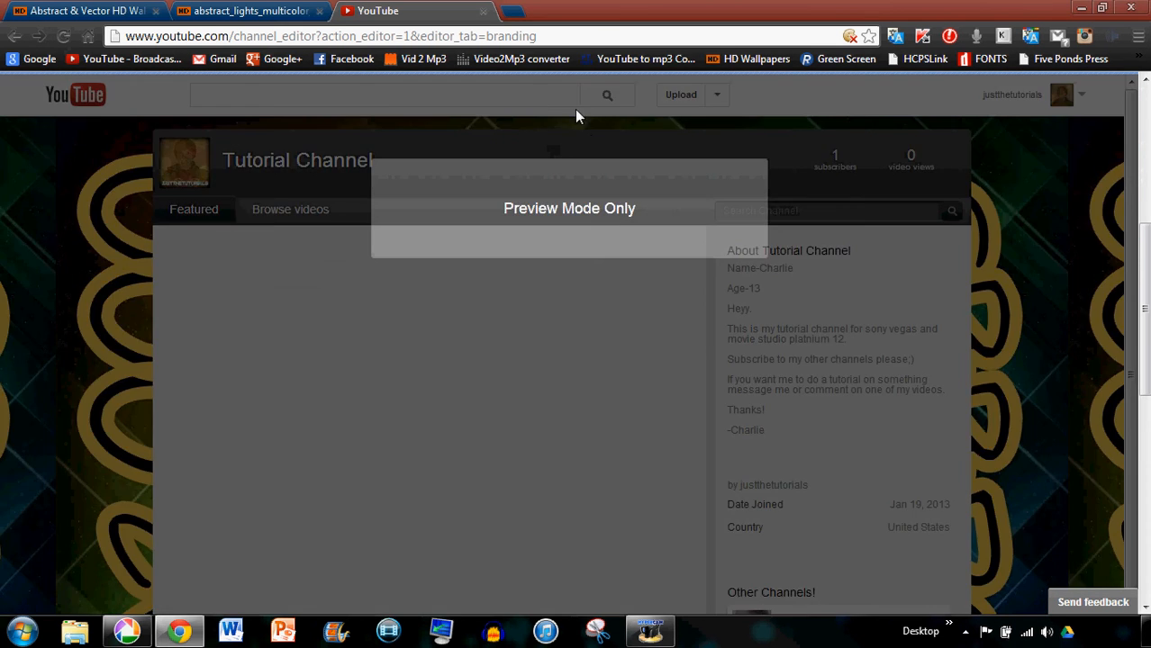
{"action": "scroll", "coordinate": [572, 135], "scroll_direction": "up", "scroll_amount": 3}
{"action": "scroll", "coordinate": [360, 230], "scroll_direction": "up", "scroll_amount": 1}
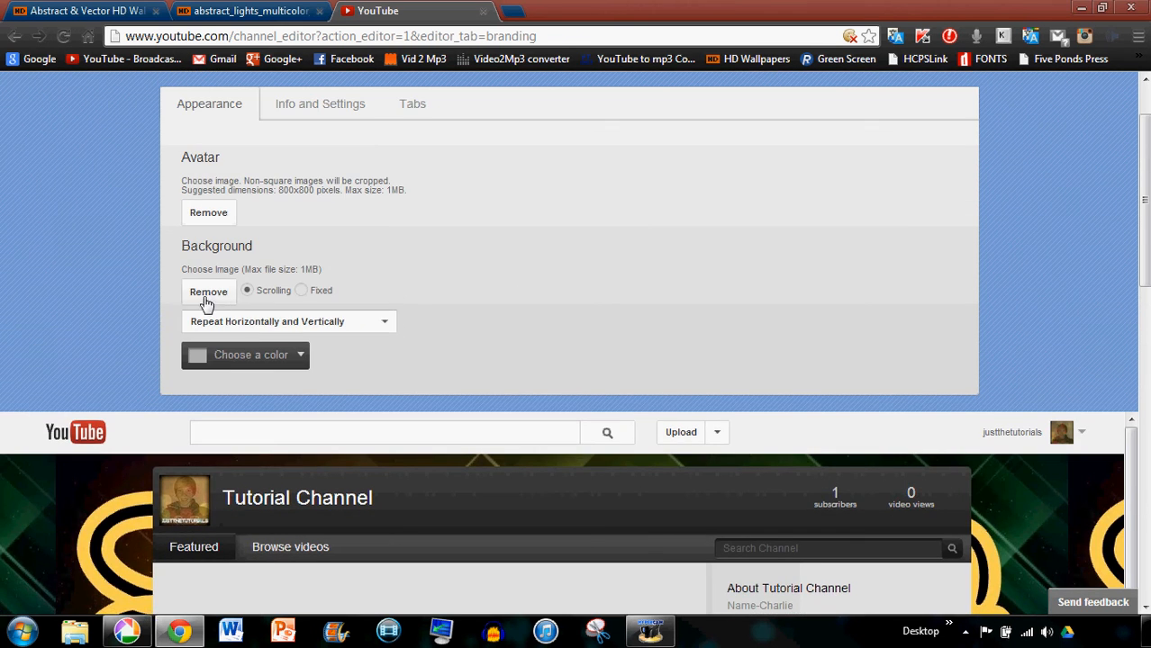
Step: Remove the current channel background and upload the Tutorial image in its place
{"action": "left_click", "coordinate": [205, 301]}
{"action": "left_click", "coordinate": [206, 294]}
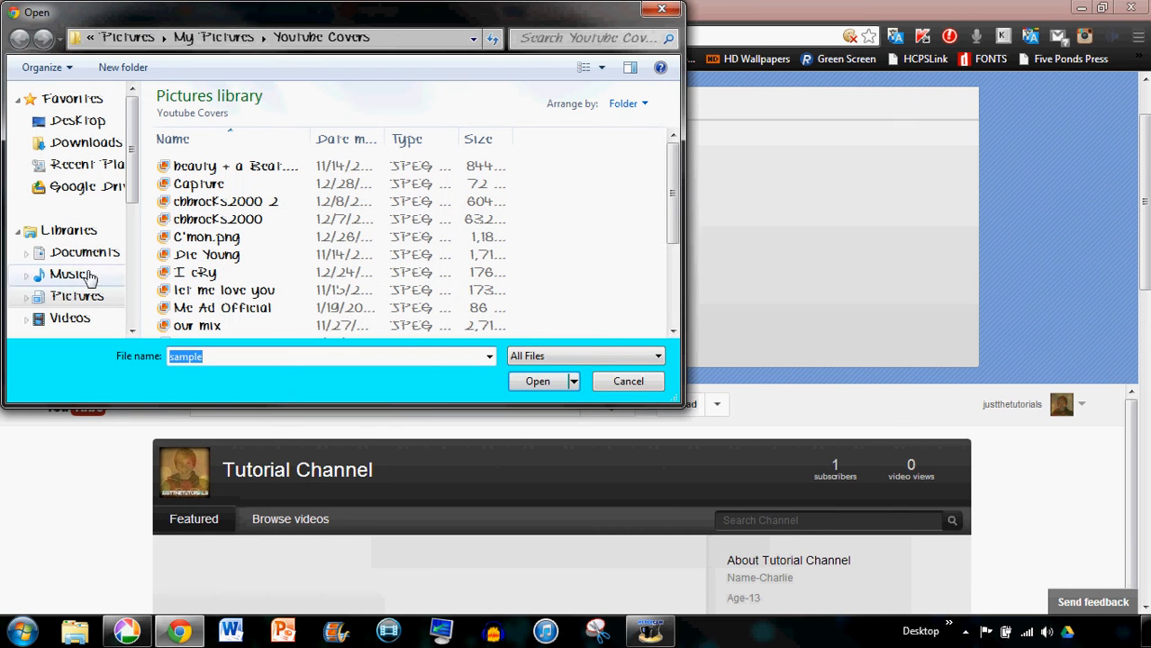
{"action": "scroll", "coordinate": [660, 267], "scroll_direction": "down", "scroll_amount": 3}
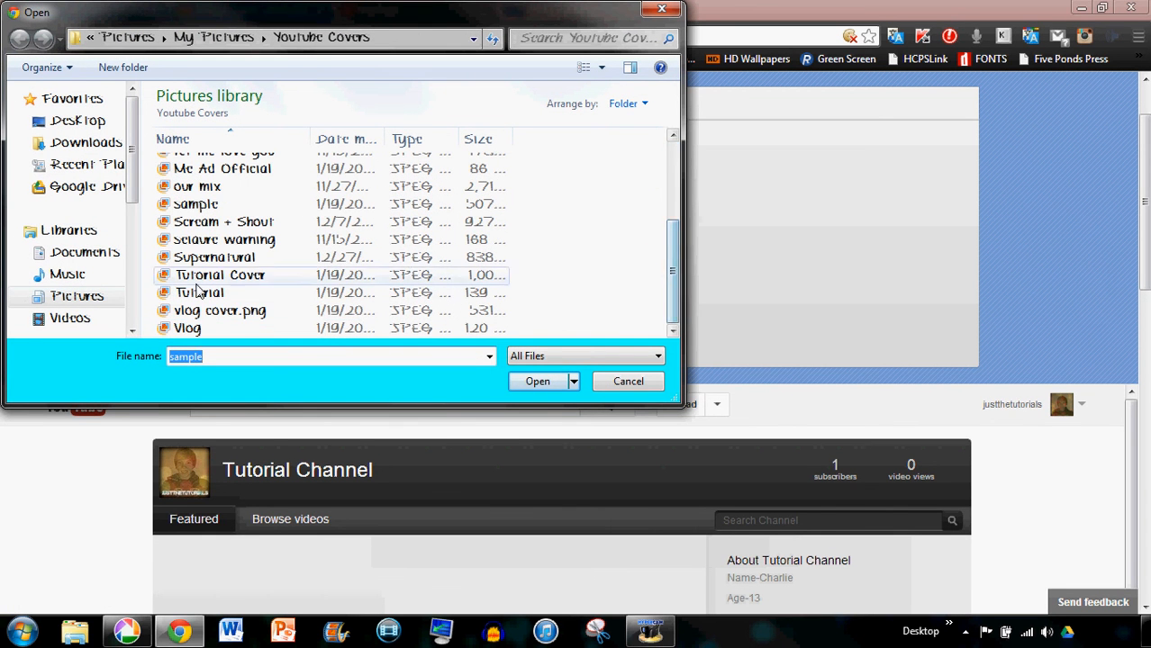
{"action": "double_click", "coordinate": [234, 293]}
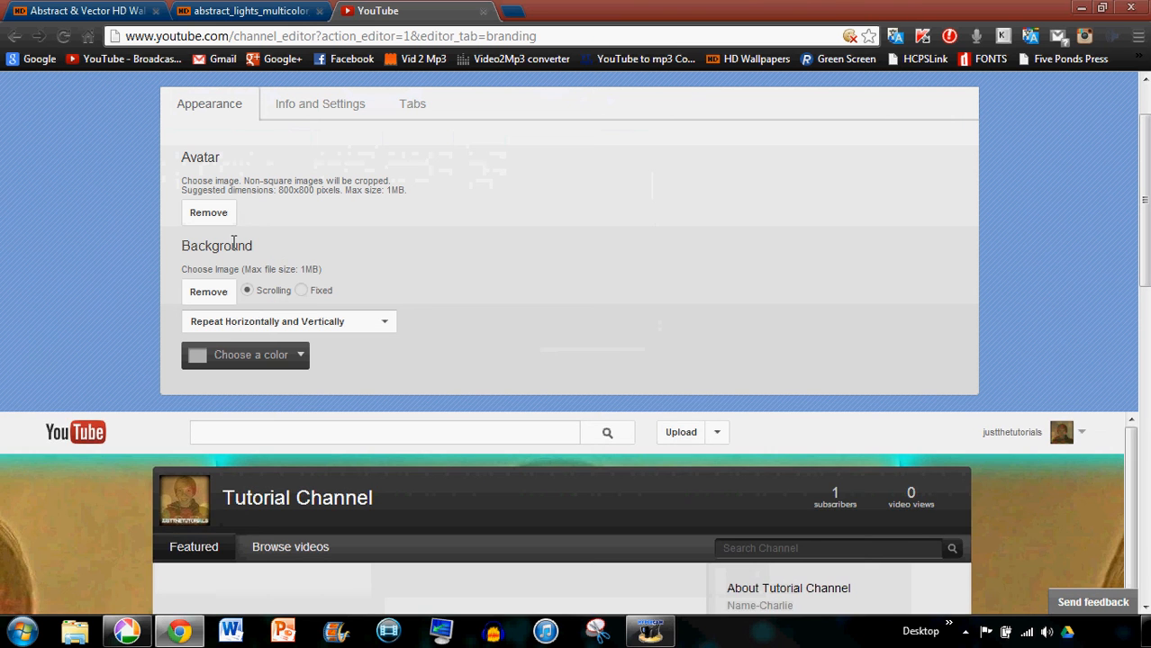
Step: Swap the channel background for the Tutorial Cover image from the Youtube Covers folder
{"action": "left_click", "coordinate": [214, 293]}
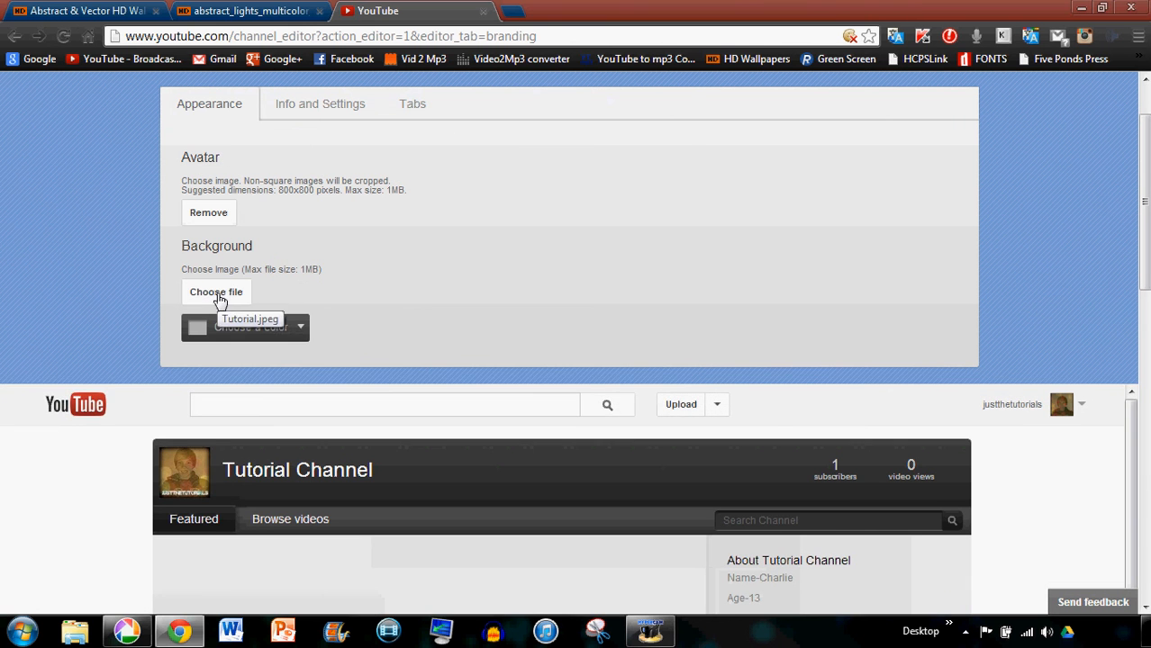
{"action": "left_click", "coordinate": [218, 296]}
{"action": "left_click_drag", "start_coordinate": [675, 213], "coordinate": [671, 303]}
{"action": "double_click", "coordinate": [403, 282]}
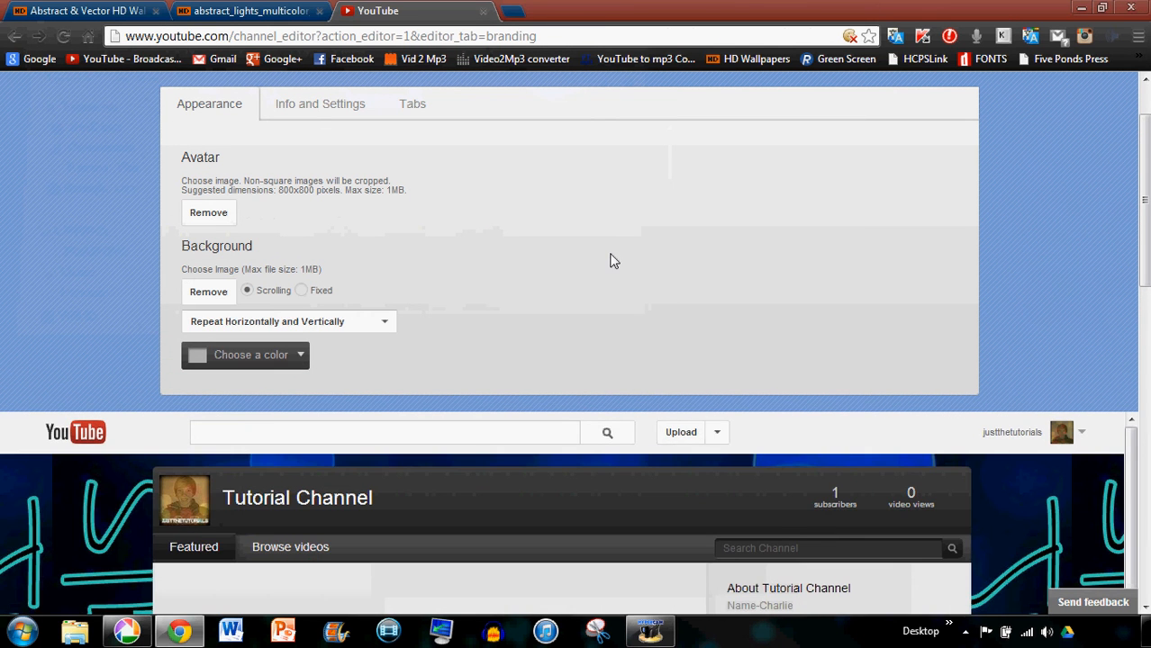
{"action": "scroll", "coordinate": [610, 287], "scroll_direction": "down", "scroll_amount": 1}
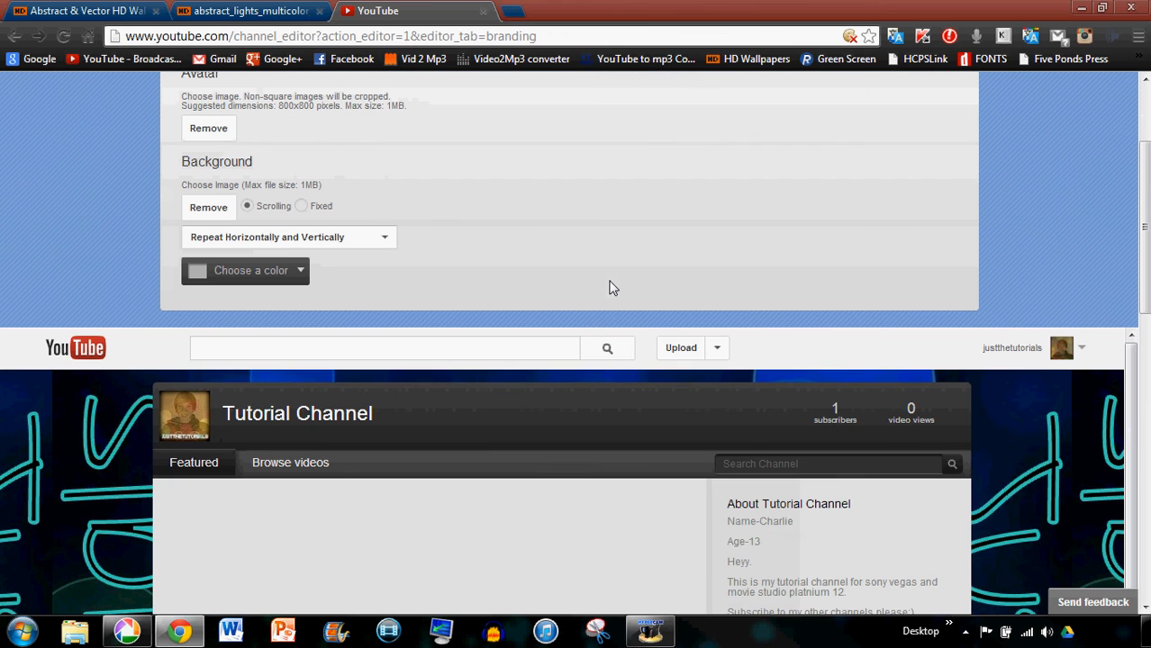